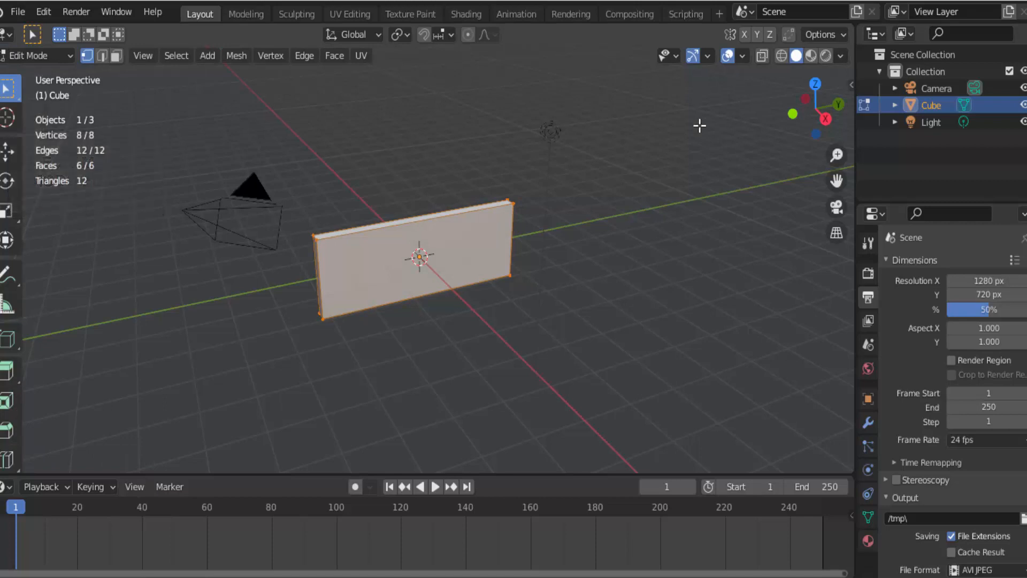
Switch to wireframe shading and add three evenly spaced vertical loop cuts across the box's length, without sliding them
left_click(784, 58)
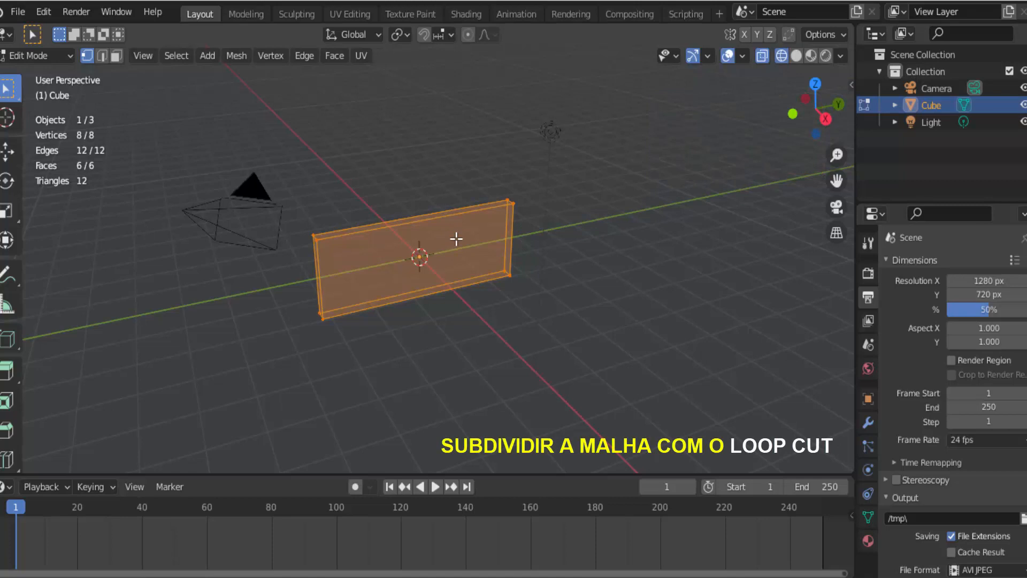
key("ctrl+r")
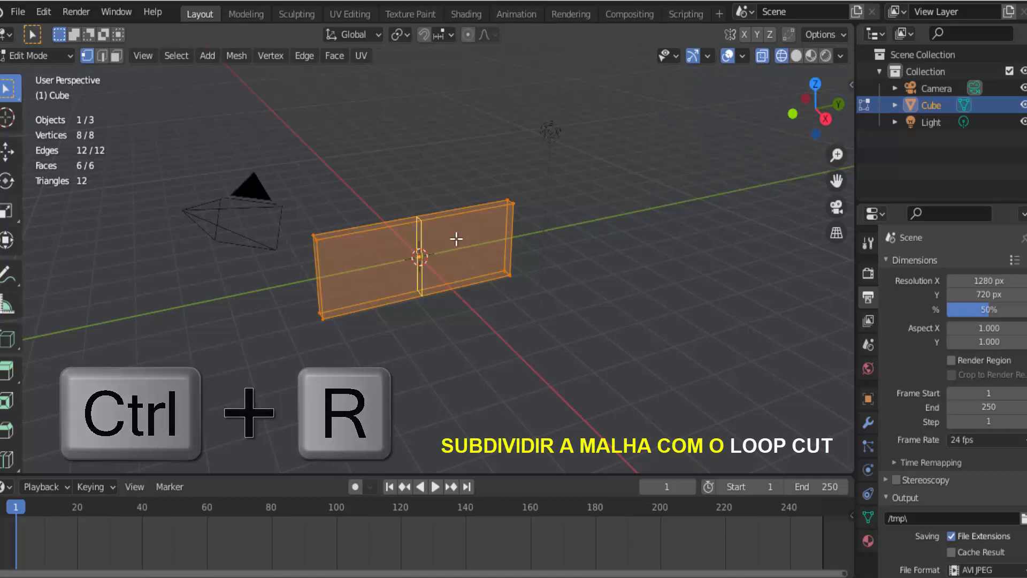
scroll(456, 239, "up", 2)
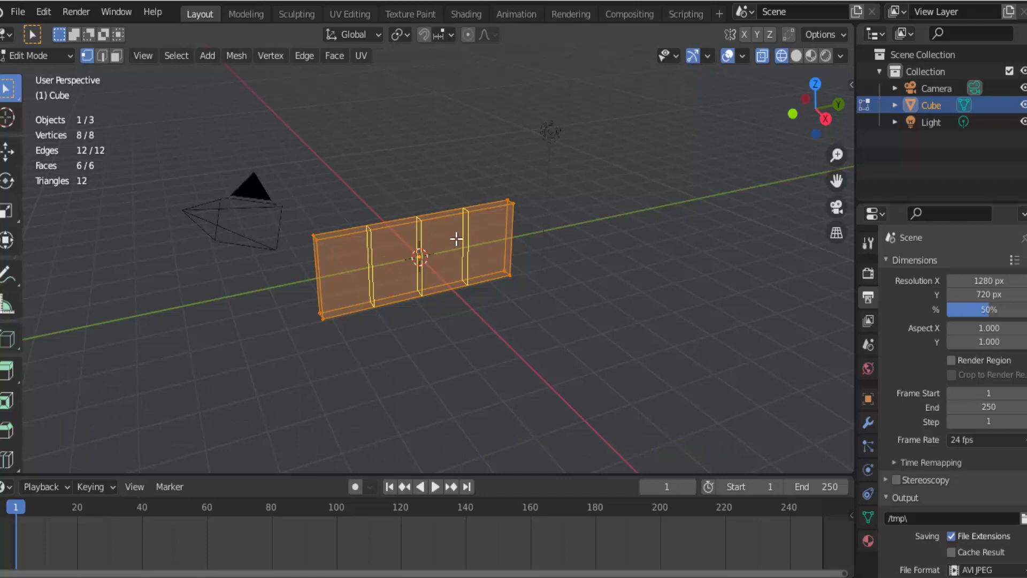
left_click(456, 239)
right_click(456, 240)
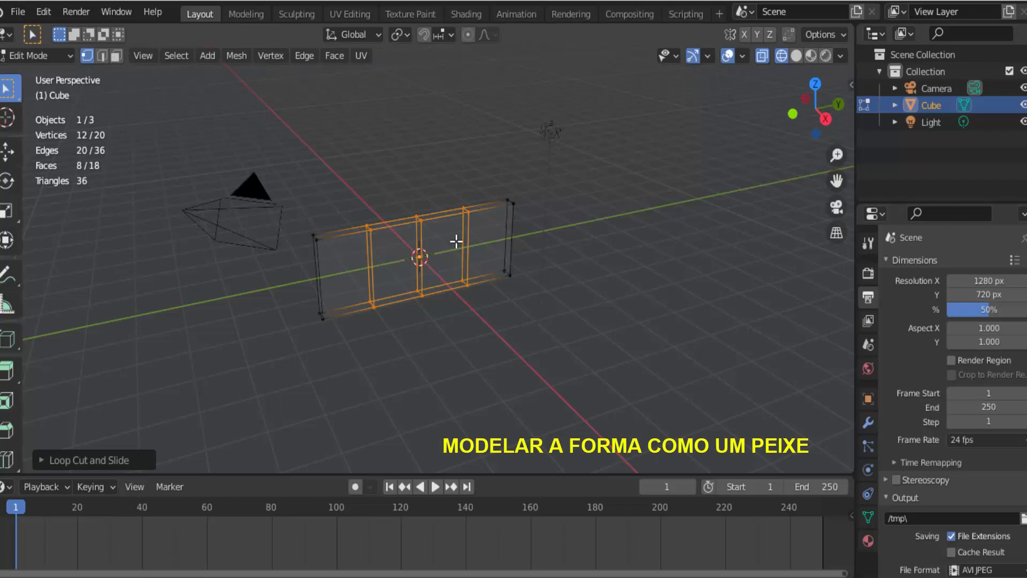
In edge select mode, scale the vertical loop nearest the tail end down along Z almost to a point, then narrow it along X
scroll(456, 241, "up", 2)
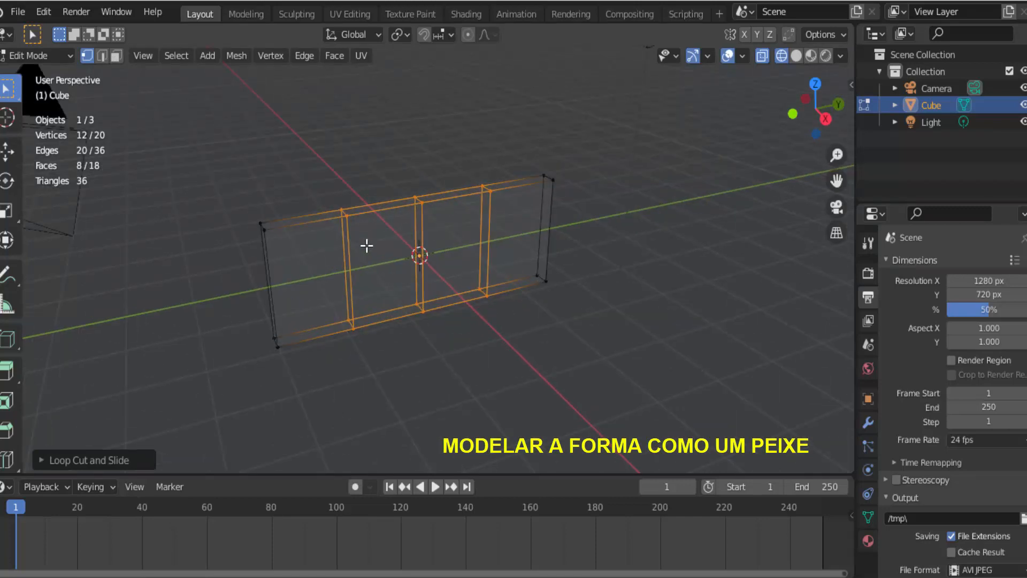
key("alt+a")
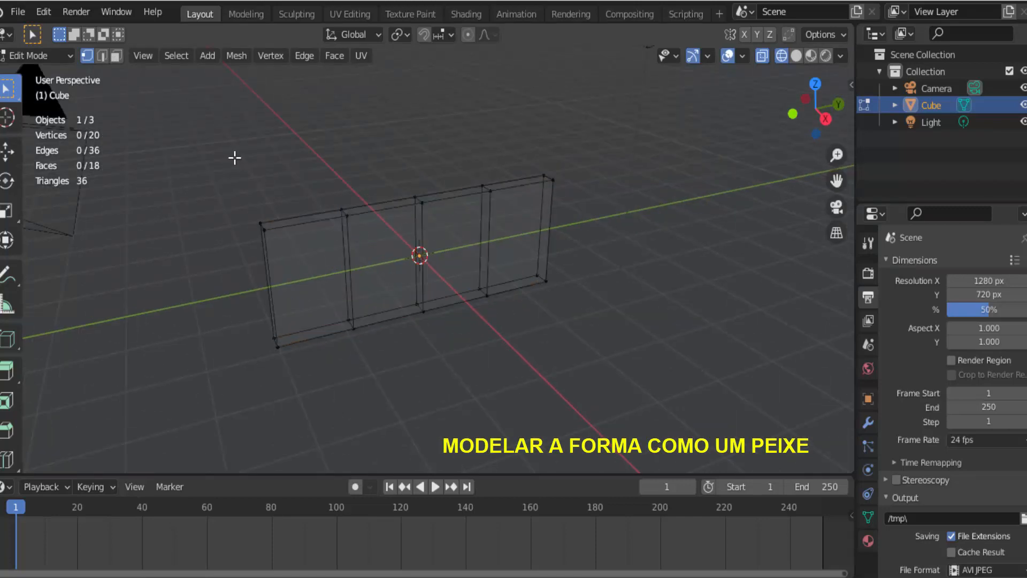
left_click(102, 60)
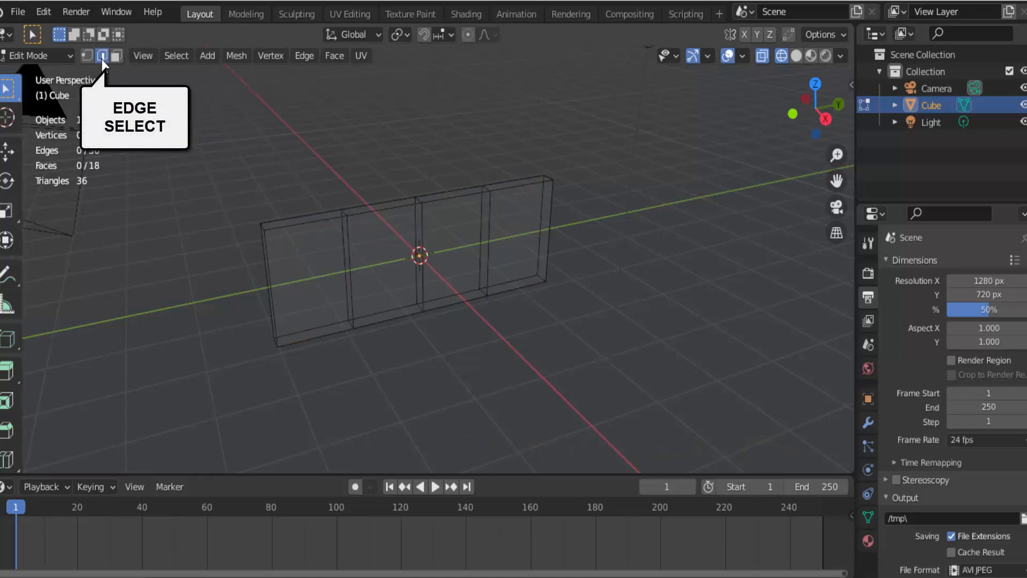
left_click(351, 250, "alt")
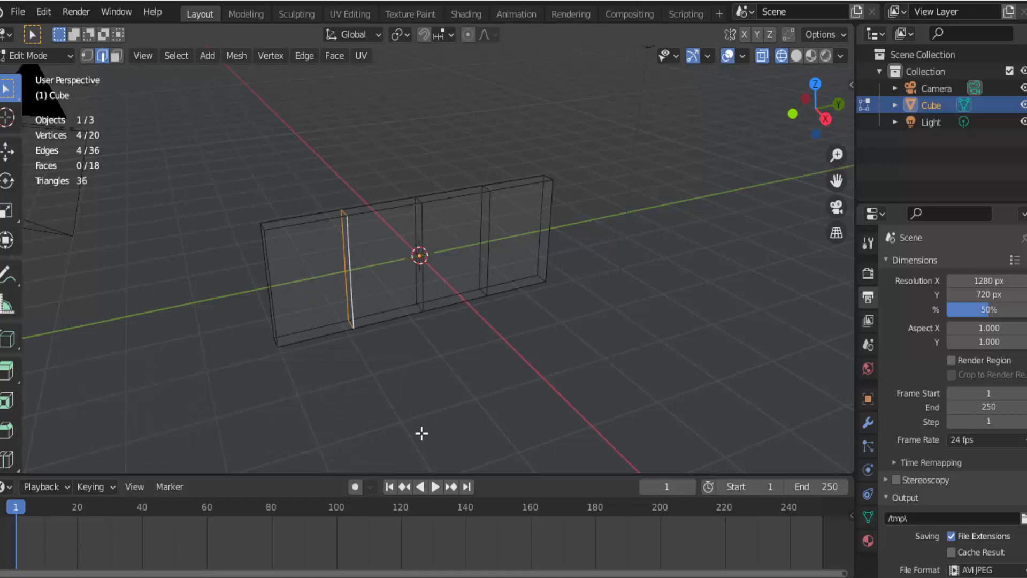
key("s")
key("z")
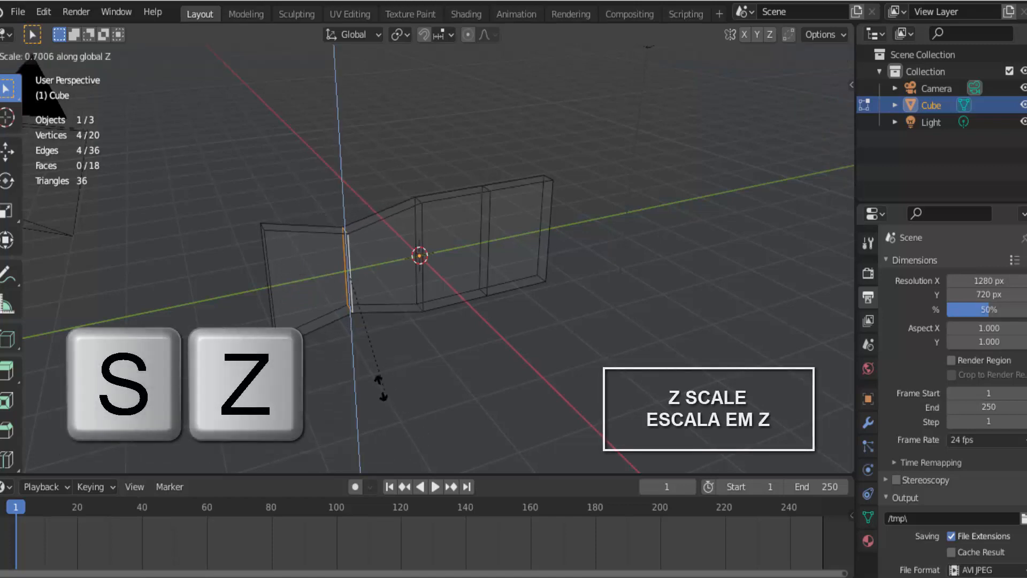
left_click(349, 281)
key("s")
key("x")
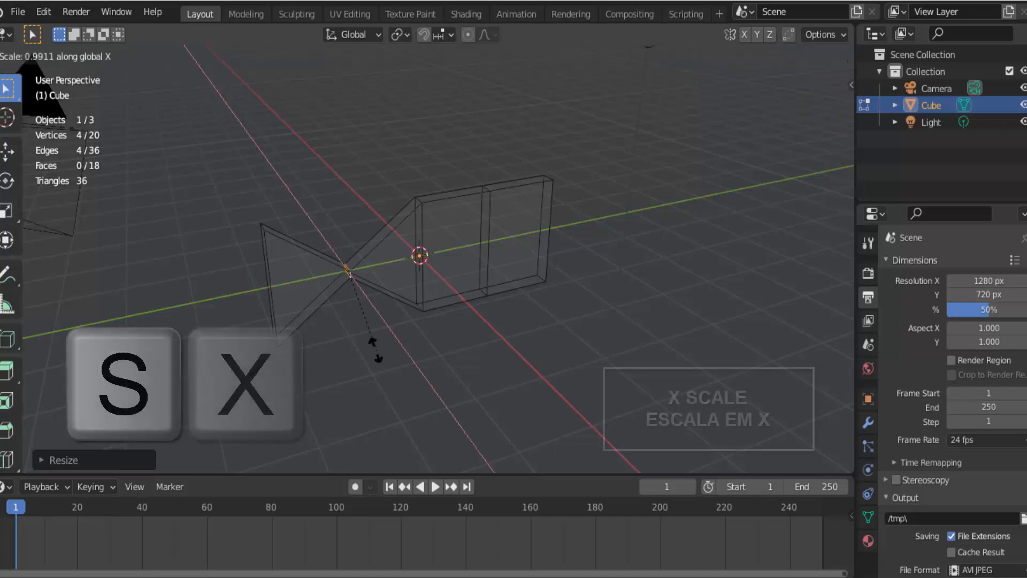
left_click(423, 305)
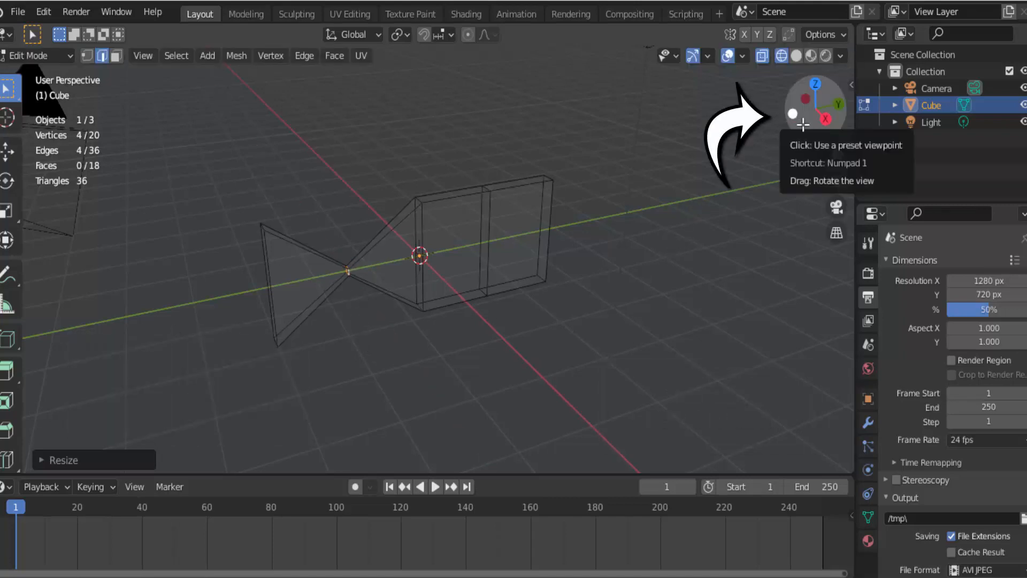
In face select mode, select the end face opposite the tail and scale it down along Z into a small mouth
left_click_drag(805, 107, 780, 121)
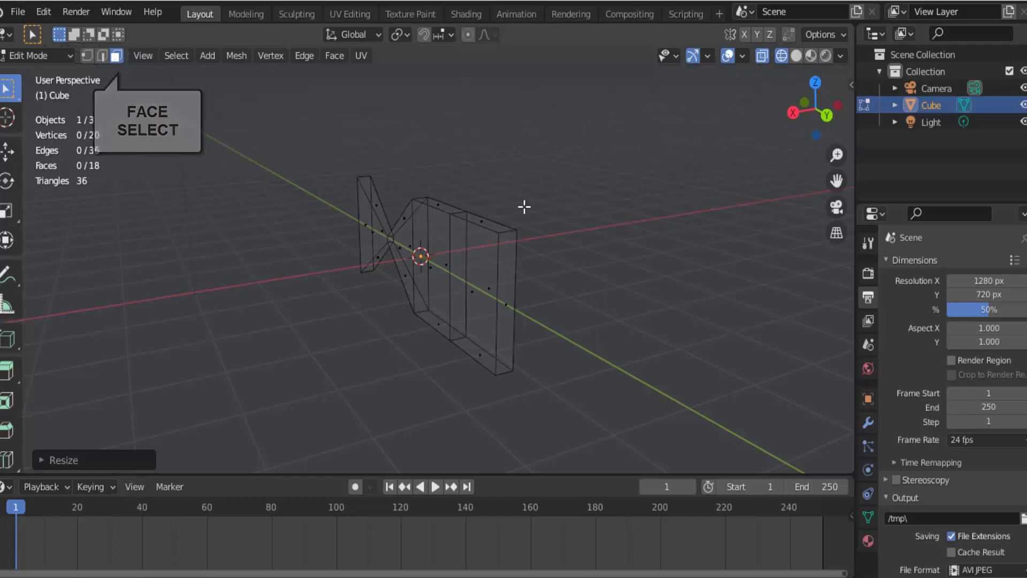
left_click(511, 269)
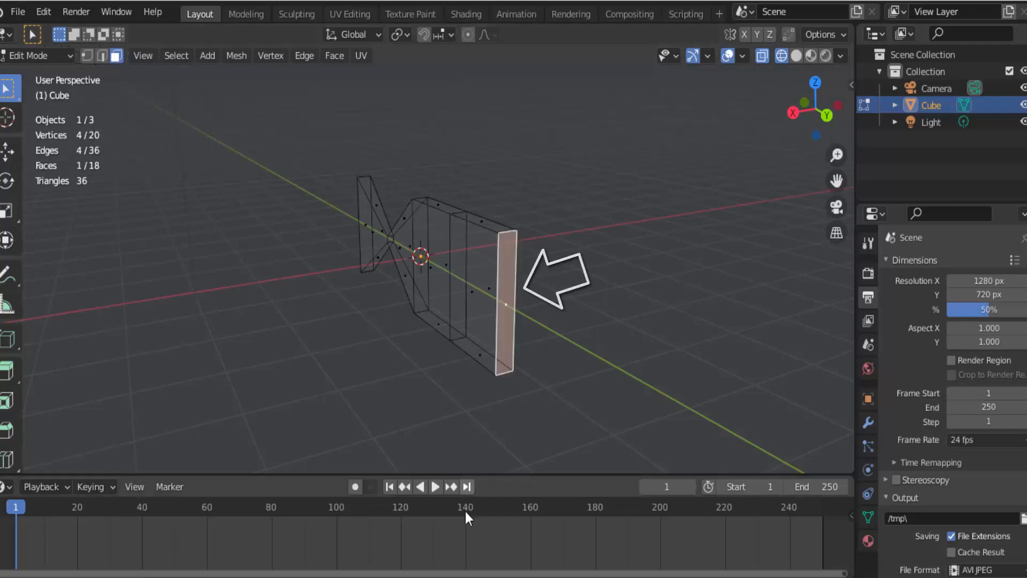
key("s")
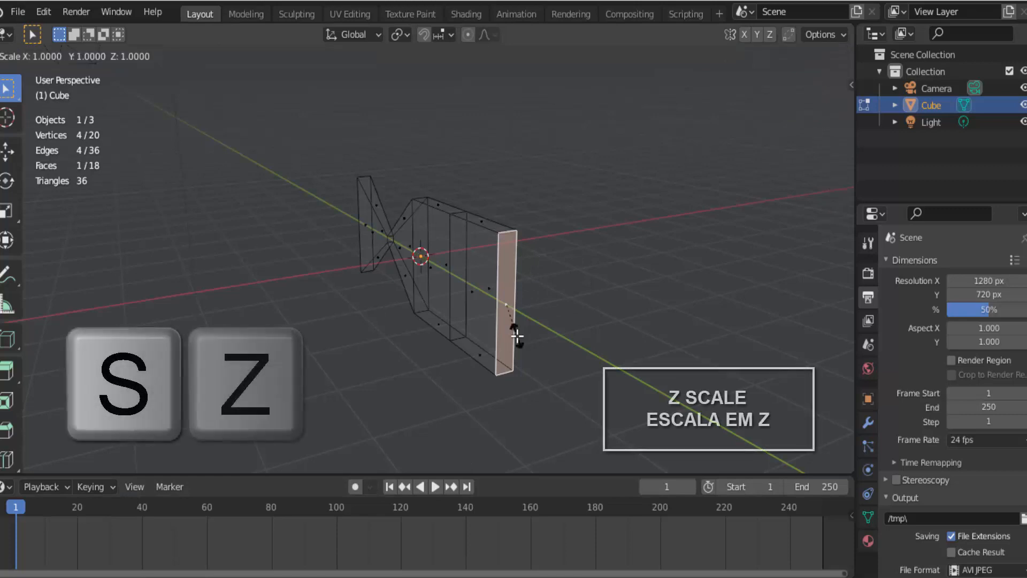
key("z")
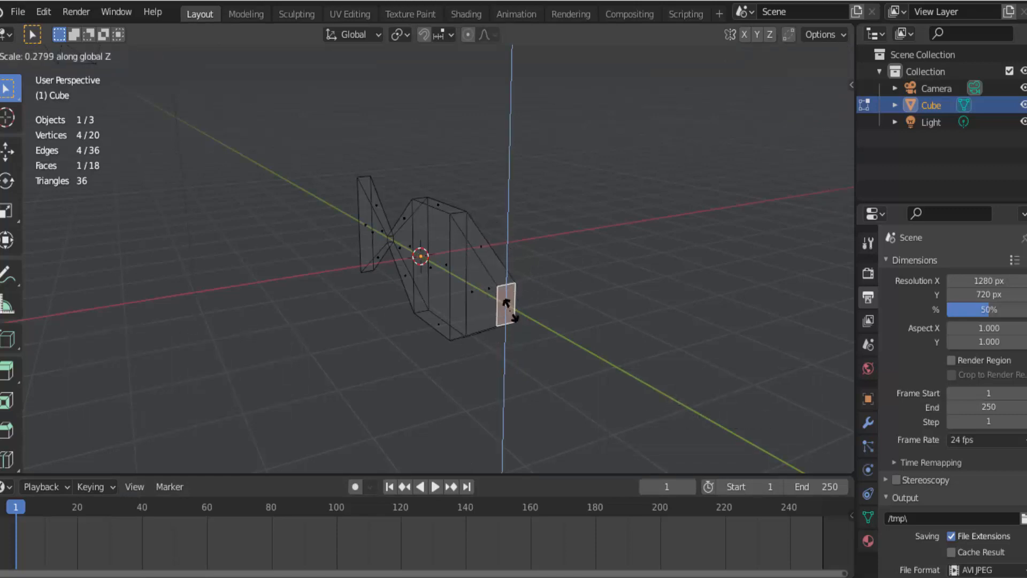
left_click(510, 308)
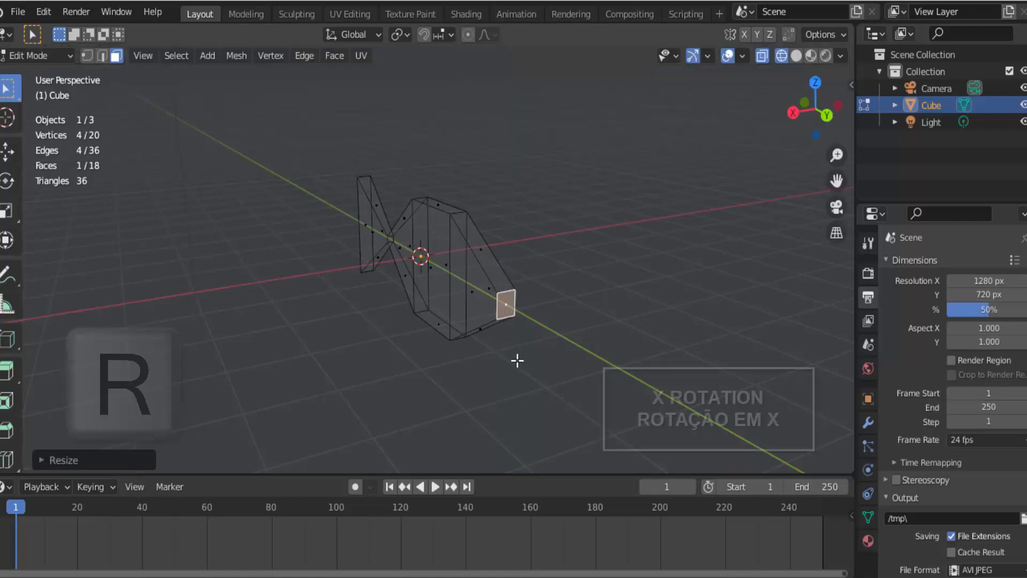
Rotate the small mouth face about -17° around the X axis
key("r")
key("x")
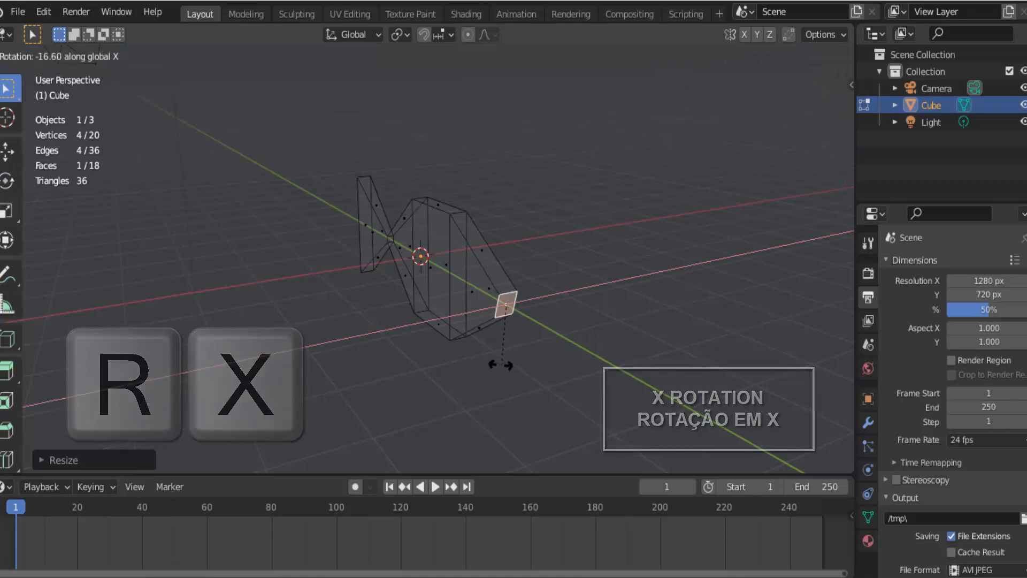
left_click(500, 365)
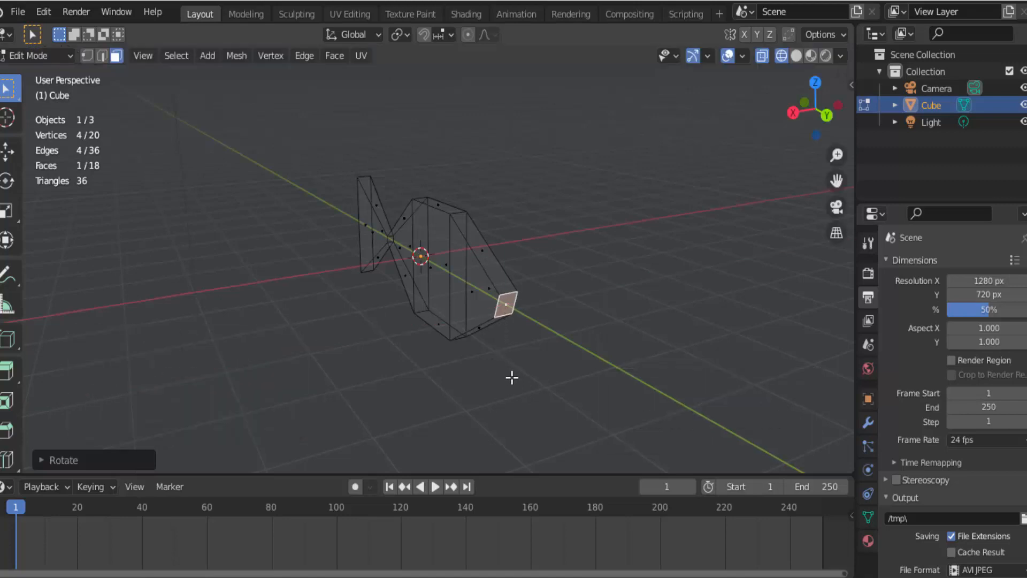
Add one centred horizontal loop cut running the full length of the fish, without sliding it
middle_click_drag(512, 378, 637, 362)
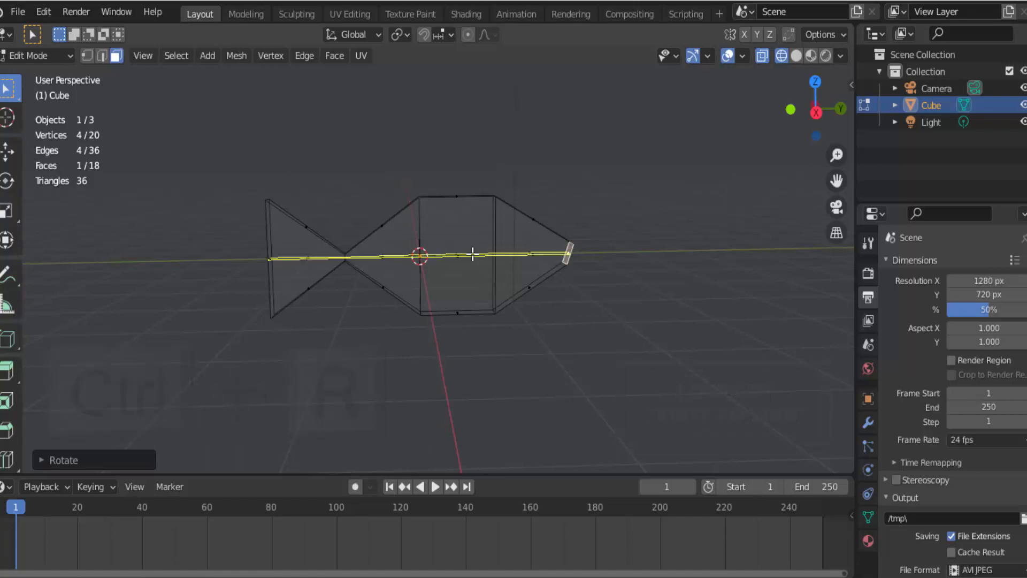
left_click(472, 254)
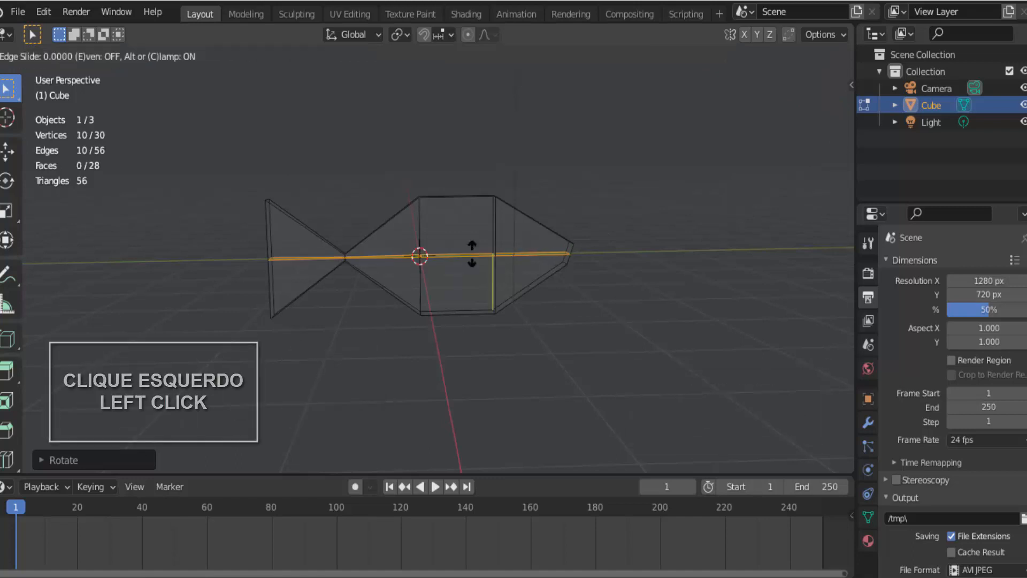
left_click(472, 254)
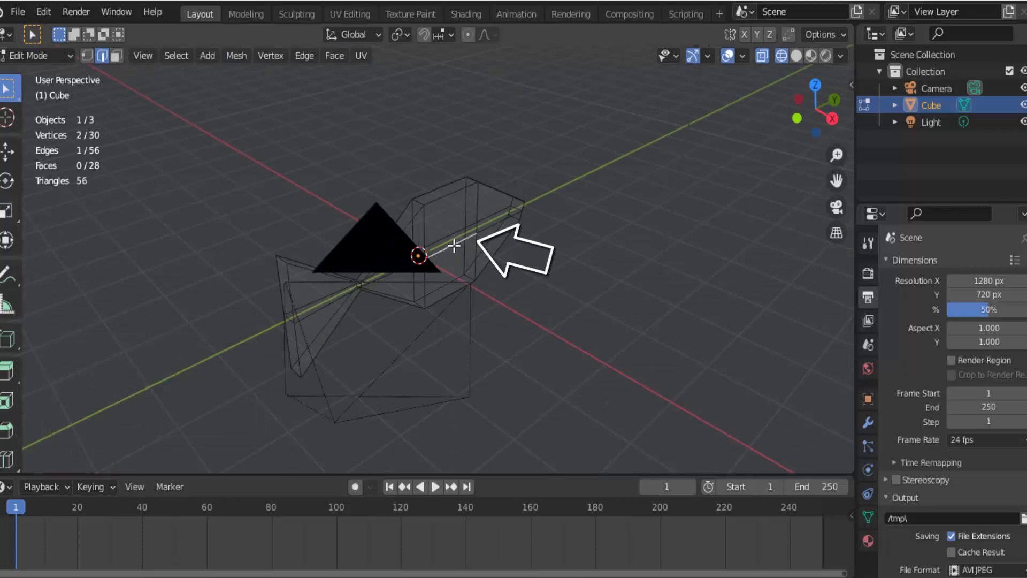
Move the middle horizontal edge on the body's positive X side outward by 0.5 along X
middle_click_drag(561, 291, 601, 291)
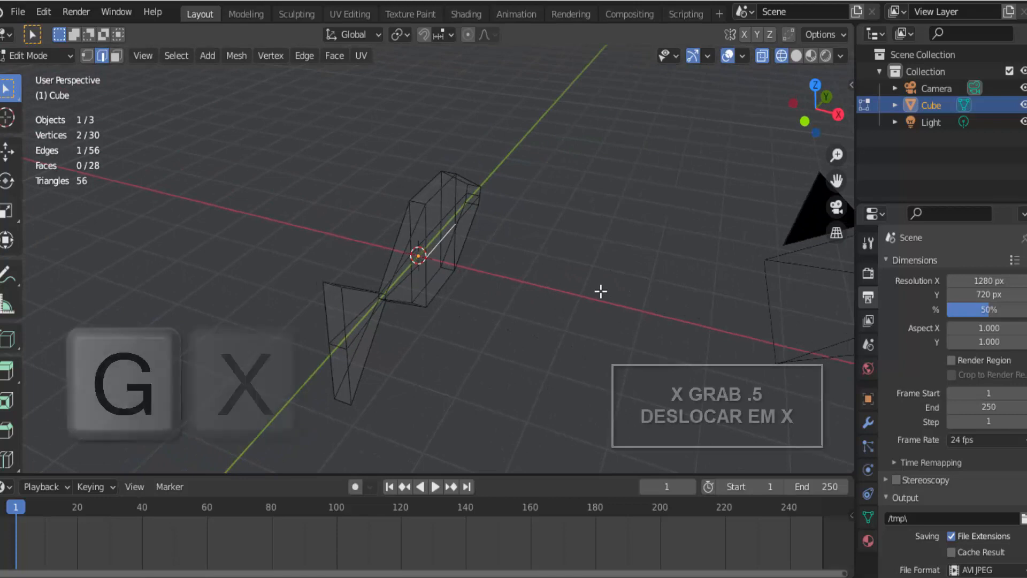
key("g")
key("x")
key("period")
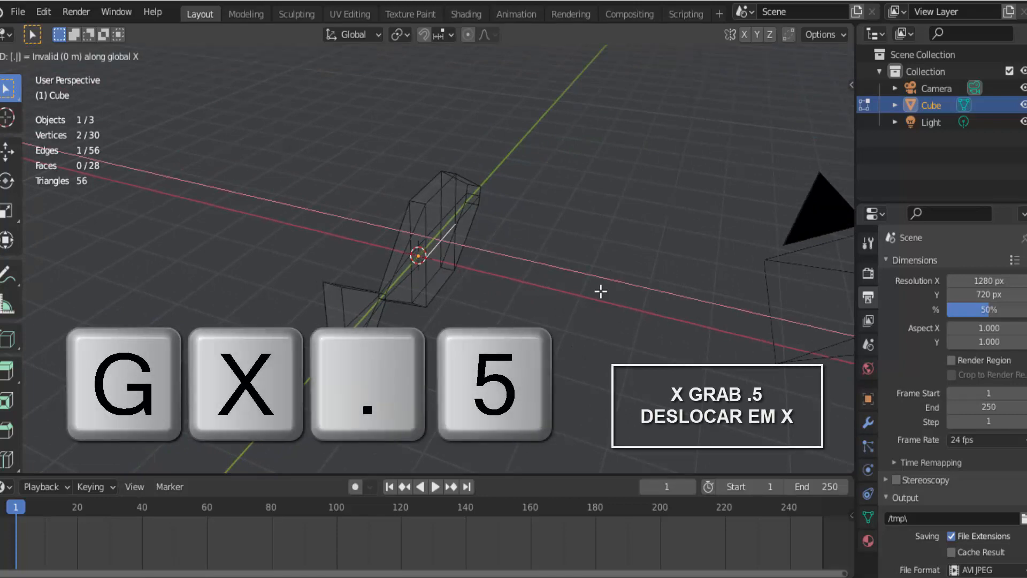
key("5")
key("Return")
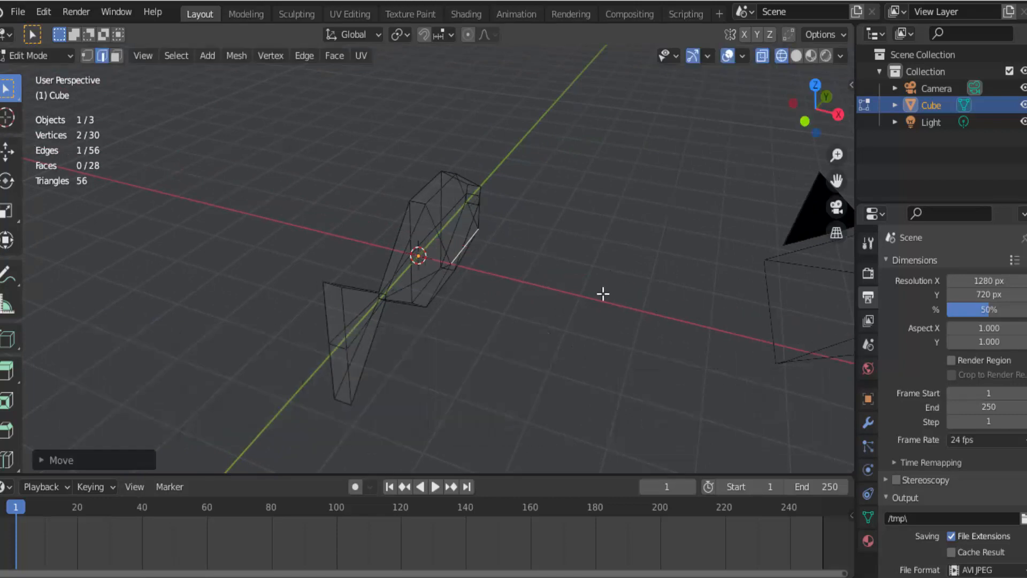
Select the matching middle edge on the body's opposite side and move it -0.5 along X
left_click_drag(805, 107, 872, 107)
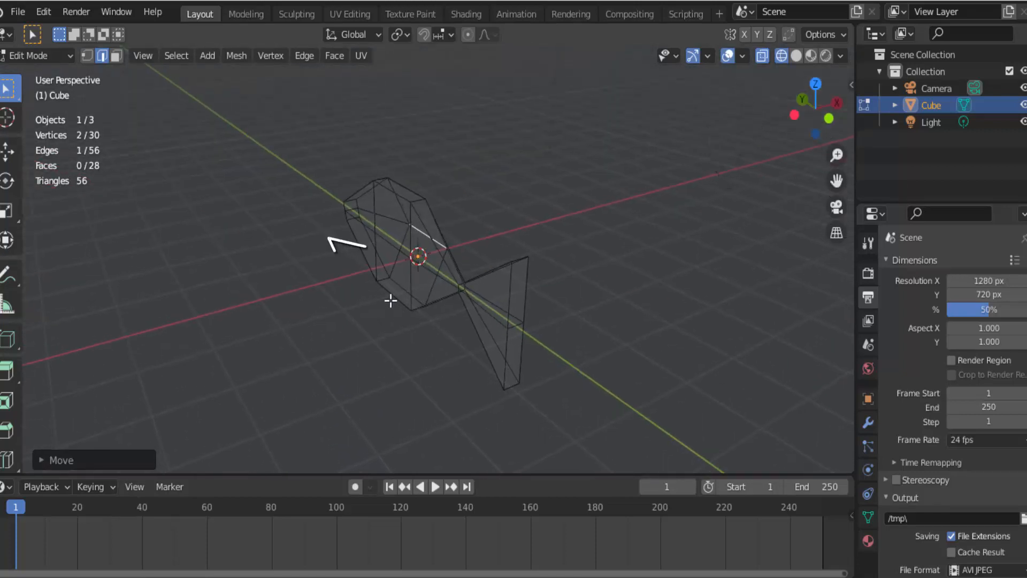
left_click(390, 240)
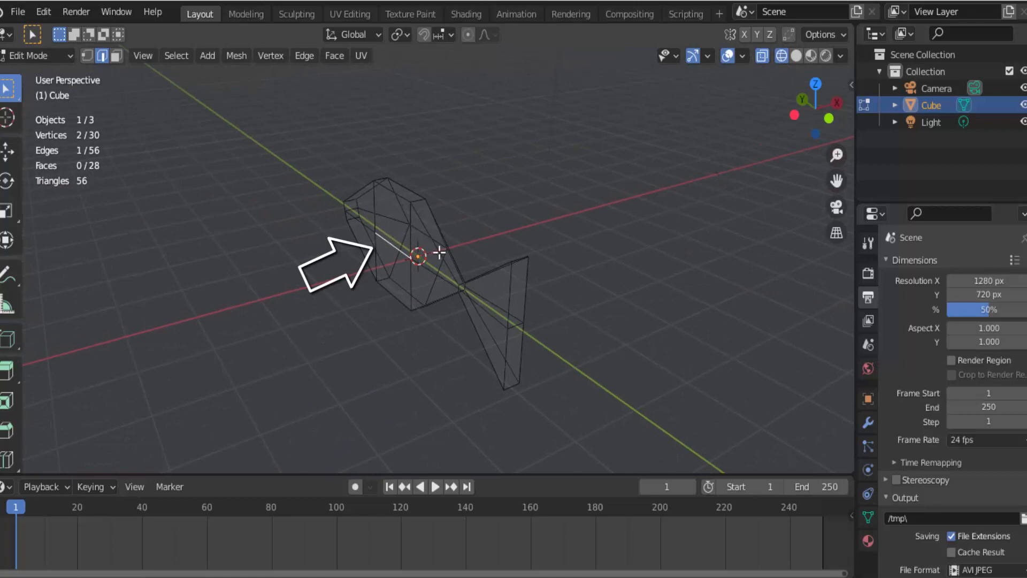
key("g")
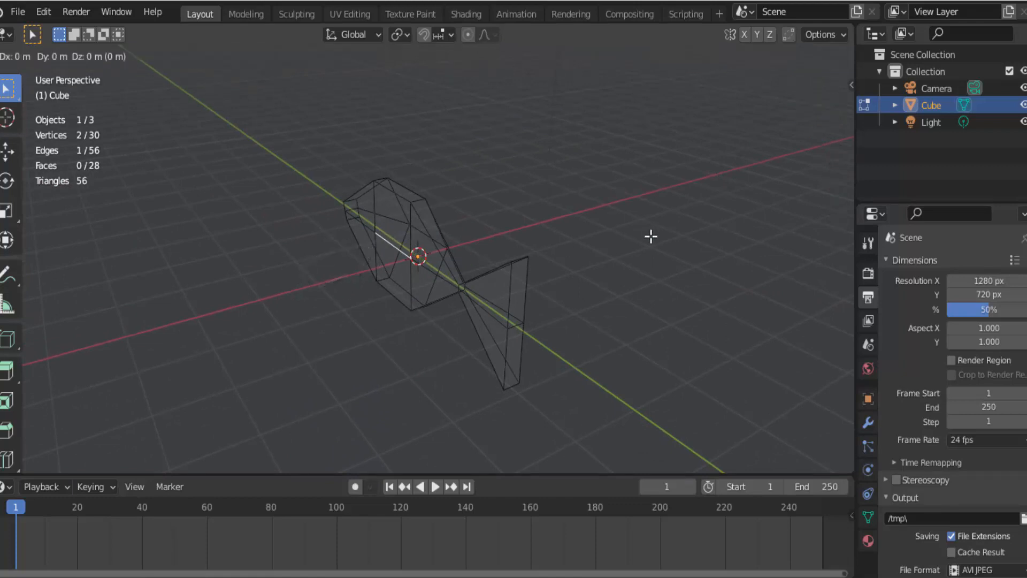
key("x")
key("minus")
key("period")
key("5")
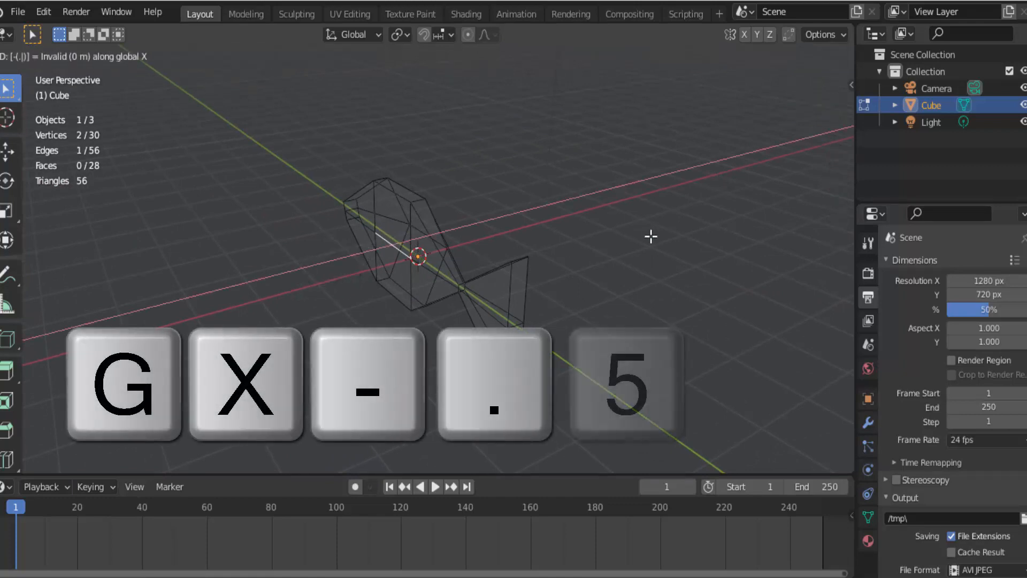
left_click(651, 236)
In face select mode, select both rear faces of the tail and scale them along X to make the tail end thin
middle_click_drag(652, 236, 539, 255)
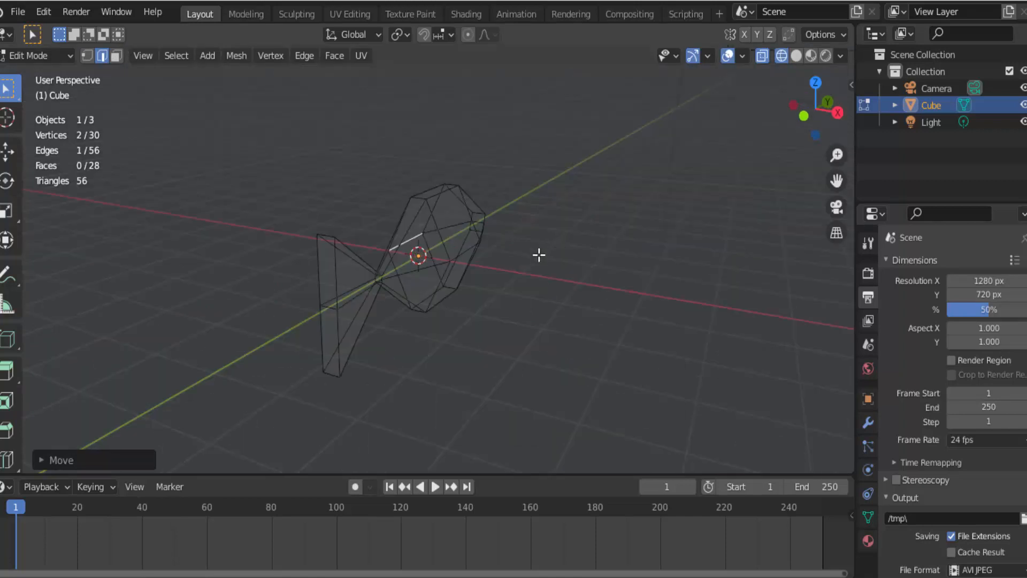
left_click(115, 57)
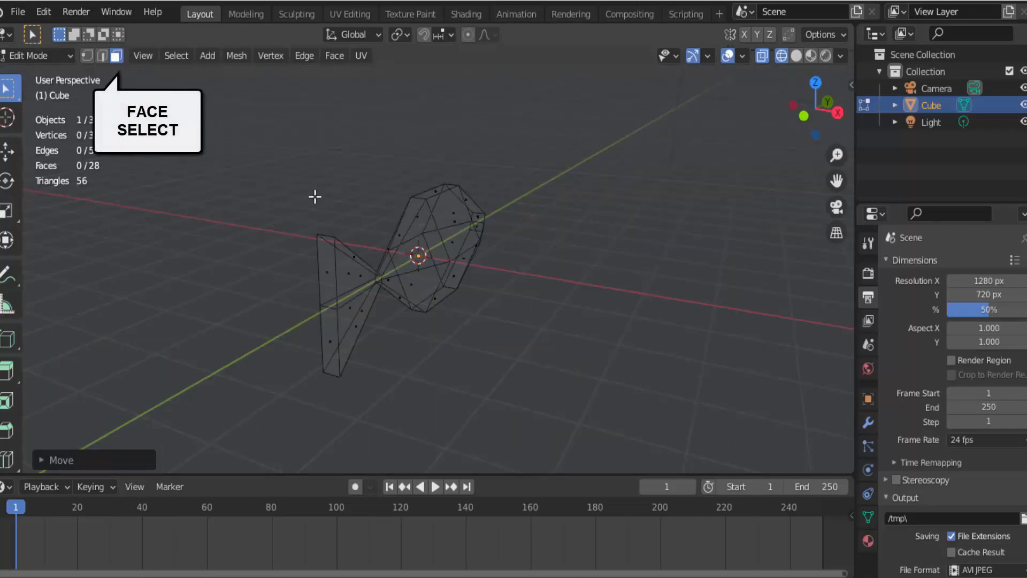
left_click(329, 268, "alt")
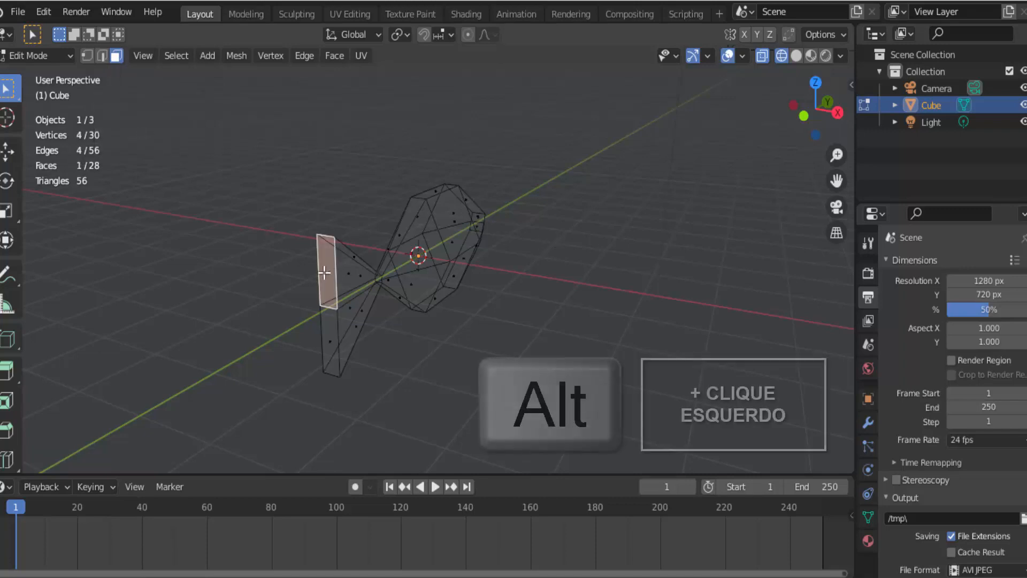
left_click(332, 345, "shift")
key("s")
key("x")
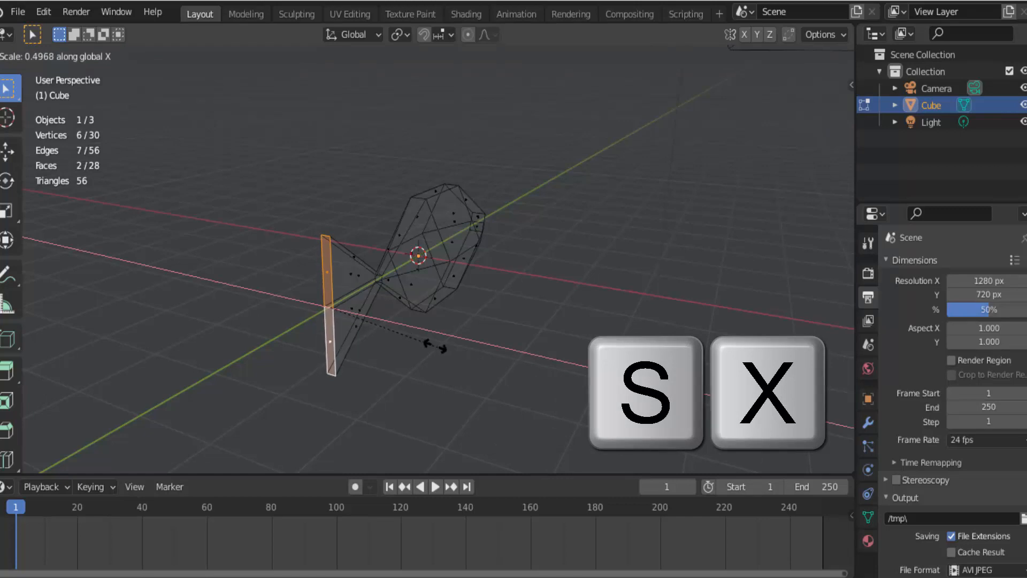
left_click(367, 314)
Switch the viewport to solid shading and view the fish shape from the side
middle_click_drag(369, 316, 568, 291)
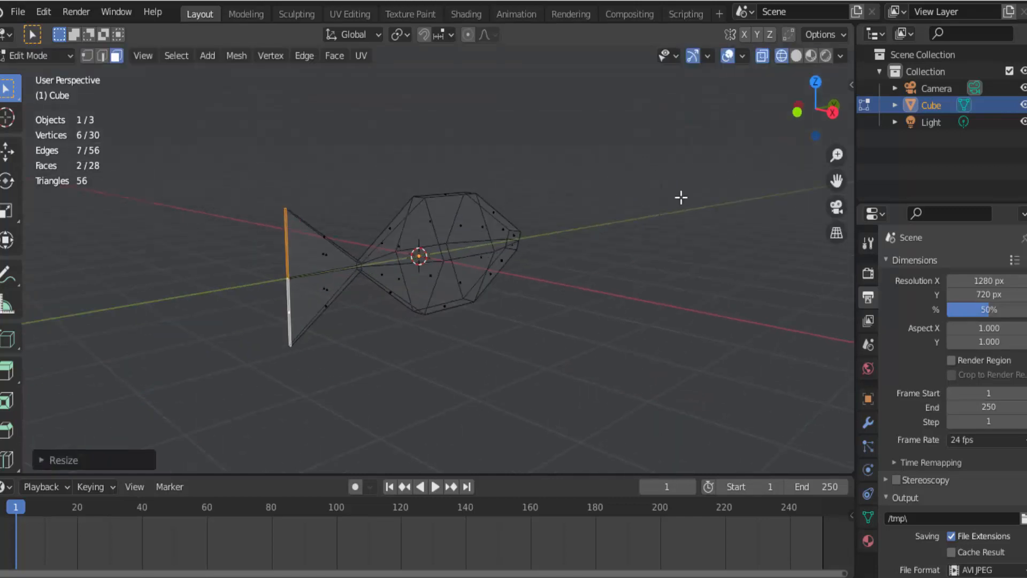
left_click(796, 56)
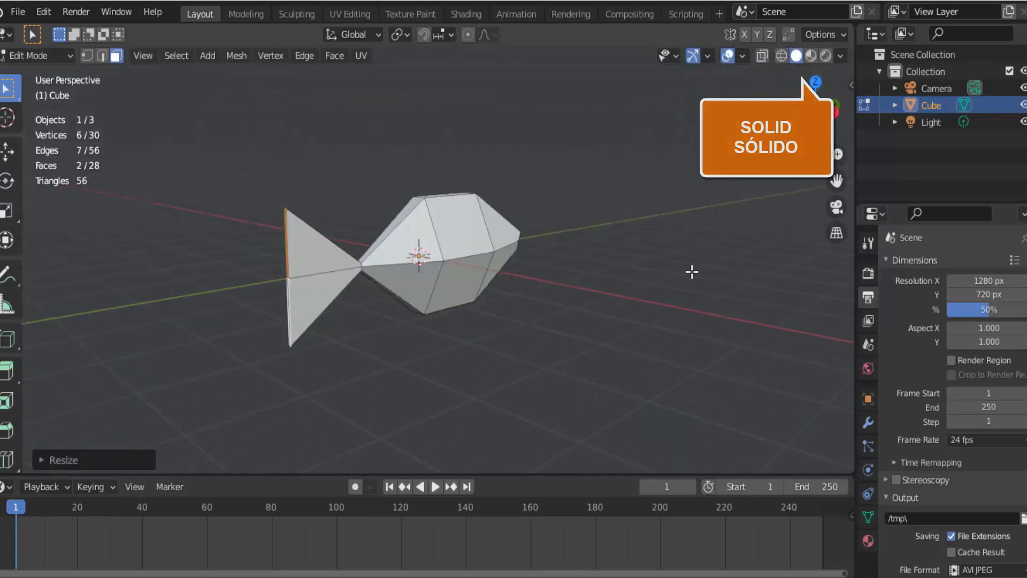
mouse_move(685, 273)
middle_mouse_down()
mouse_move(649, 266)
mouse_move(699, 280)
mouse_move(644, 268)
mouse_move(671, 283)
middle_mouse_up()
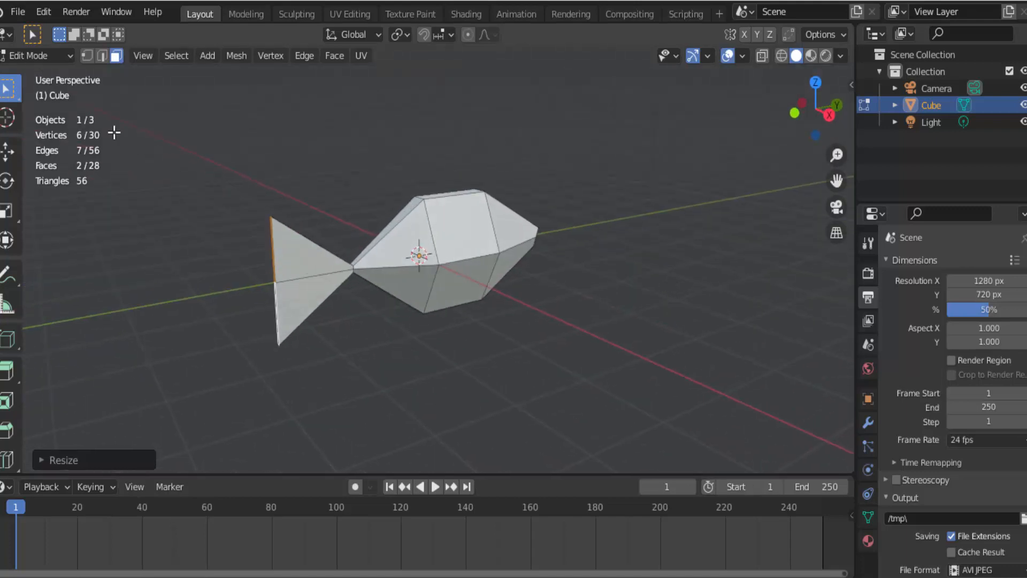
Return the fish to Object Mode and add a Subdivision Surface modifier to it
left_click(24, 56)
left_click(33, 76)
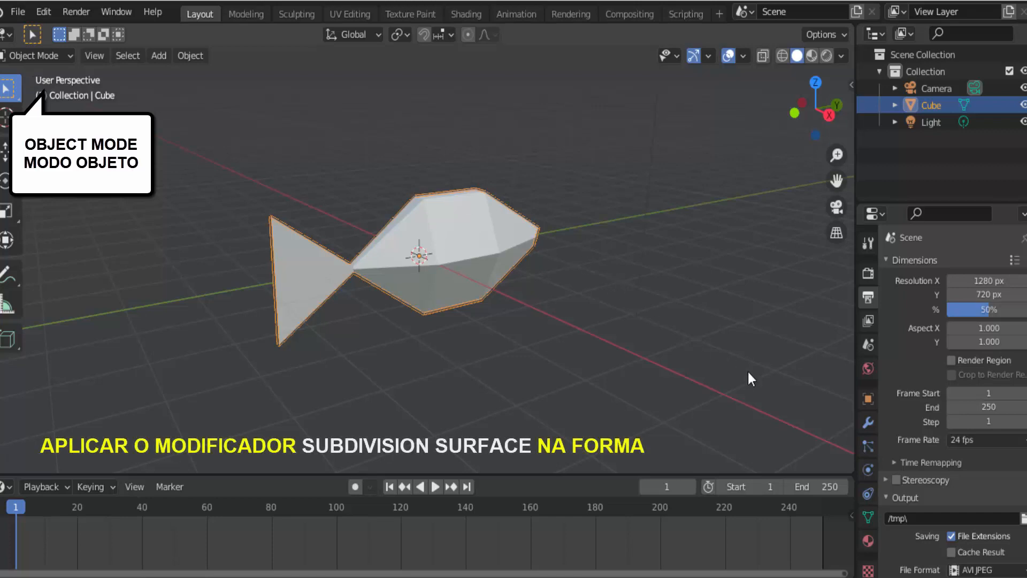
left_click(869, 422)
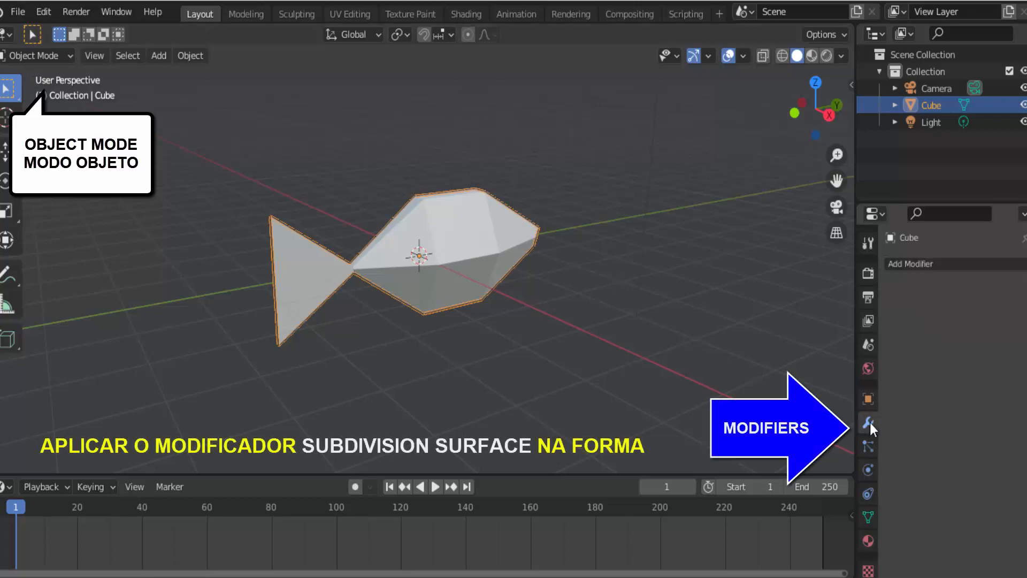
left_click(939, 266)
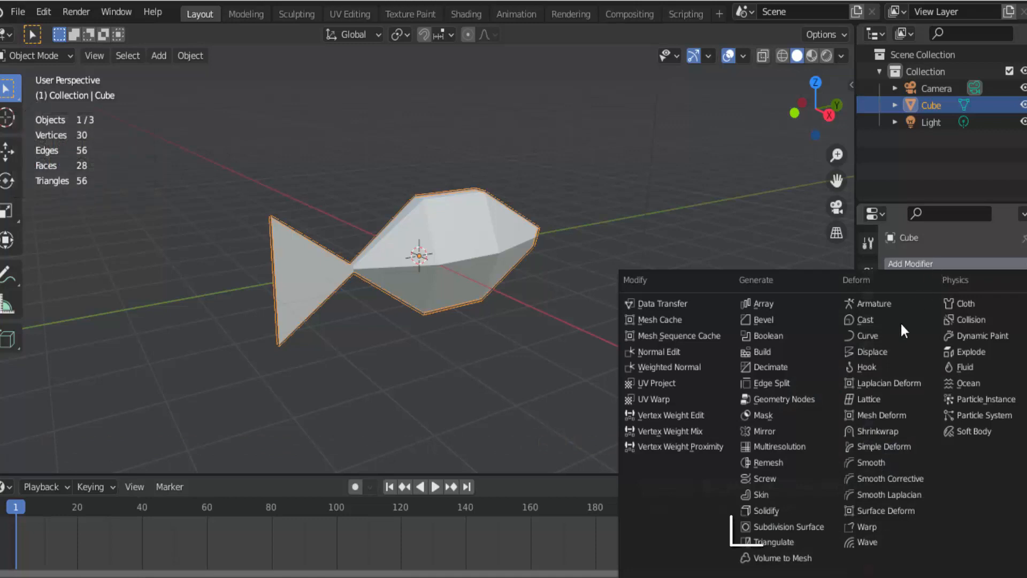
left_click(803, 528)
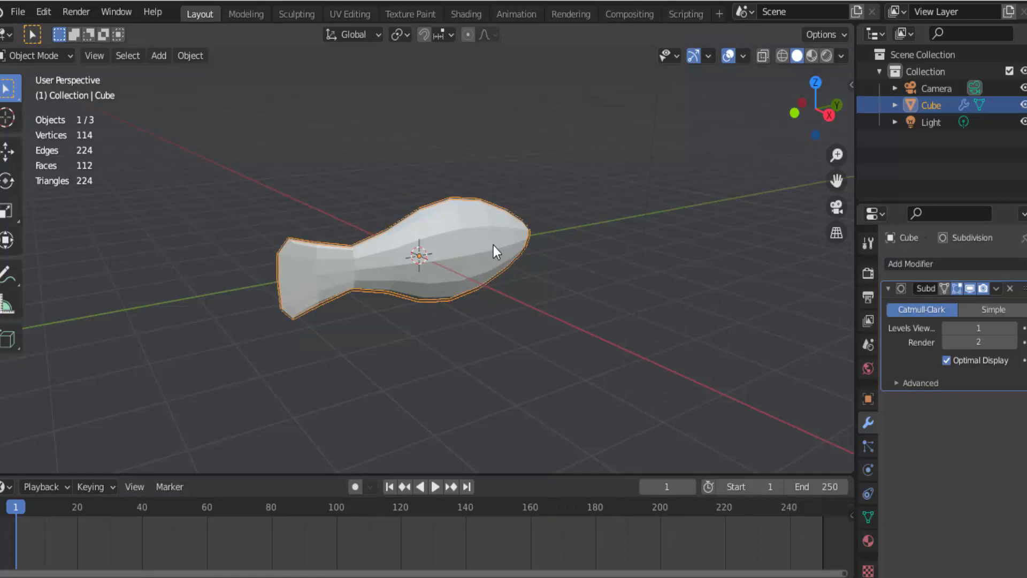
In Edit Mode, add two loop cuts to the tail, one slid to its rear end and one to its narrow joint with the body
left_click(45, 53)
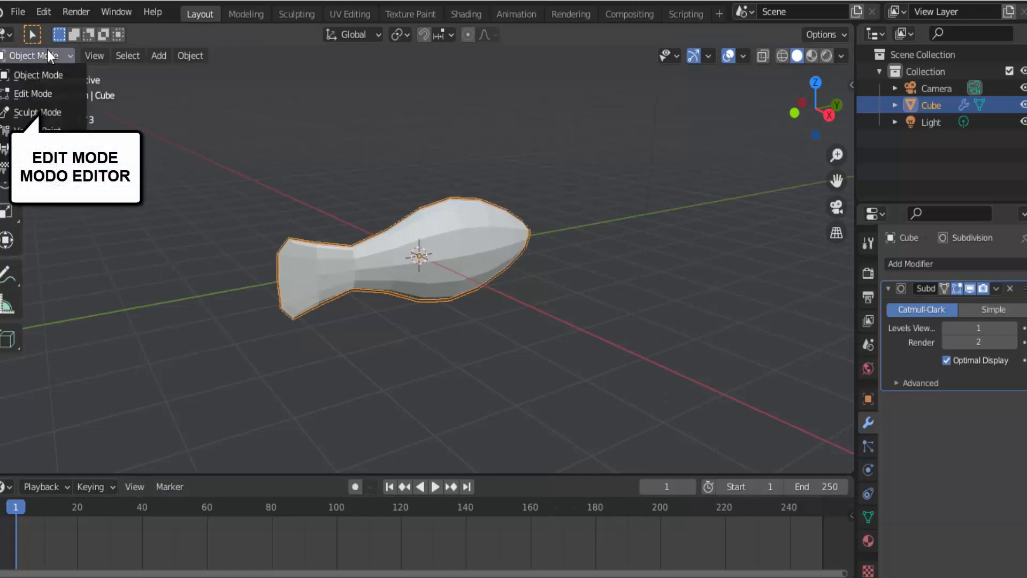
left_click(47, 91)
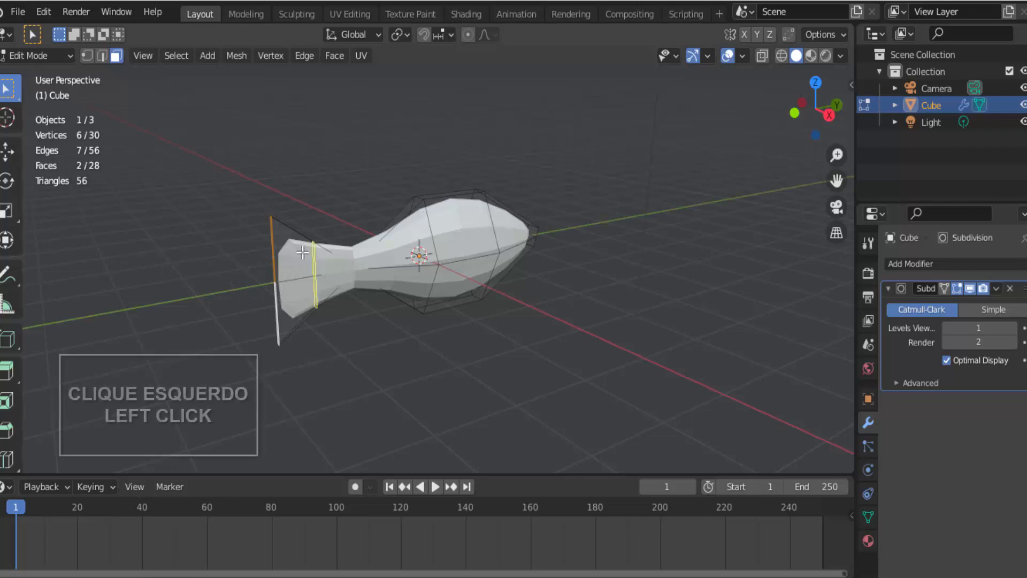
left_click(303, 252)
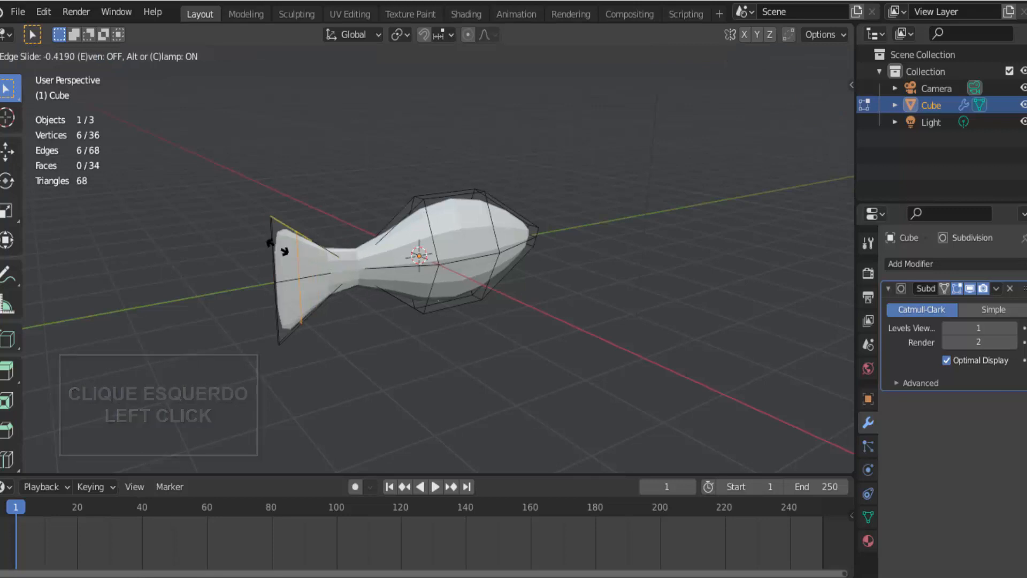
left_click(251, 238)
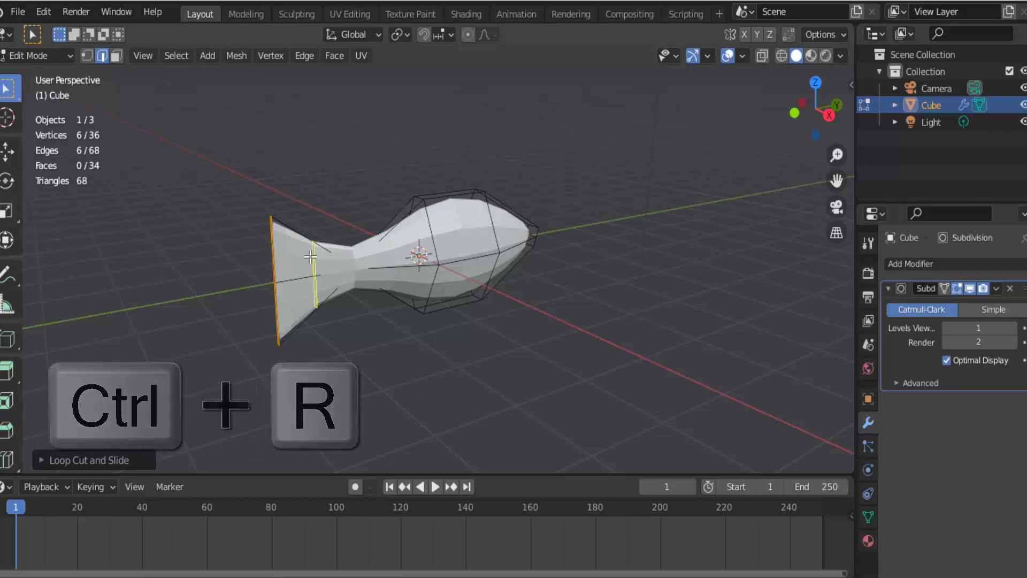
left_click(312, 256)
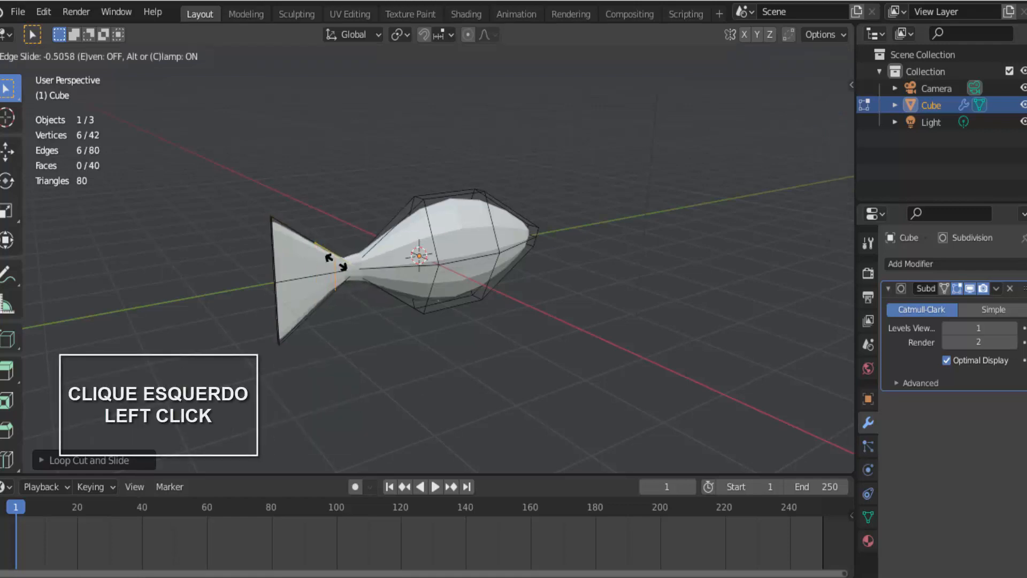
left_click(366, 262)
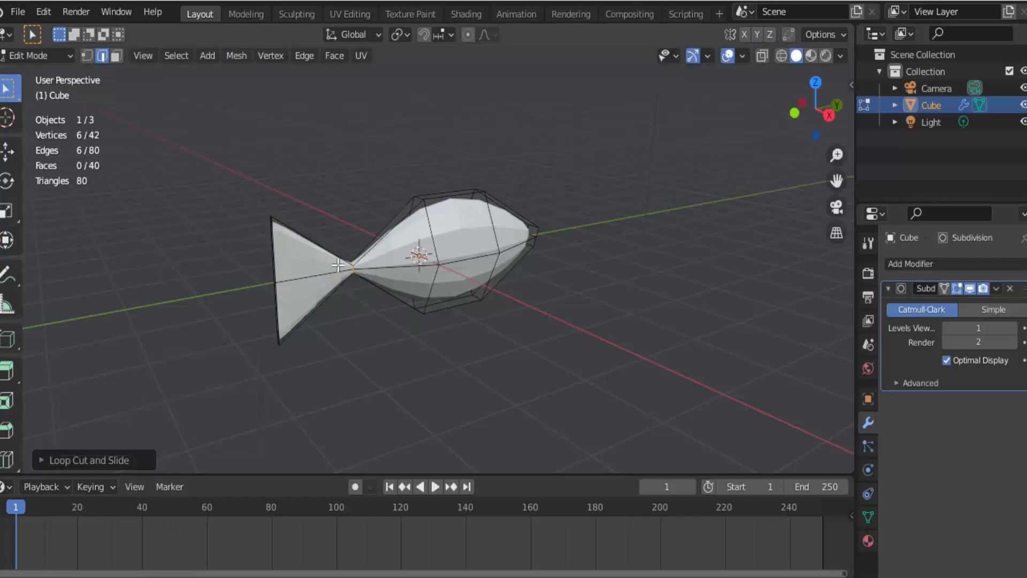
Switch back to Object Mode and set the Subdivision modifier's viewport level to 3
left_click(50, 55)
left_click(50, 71)
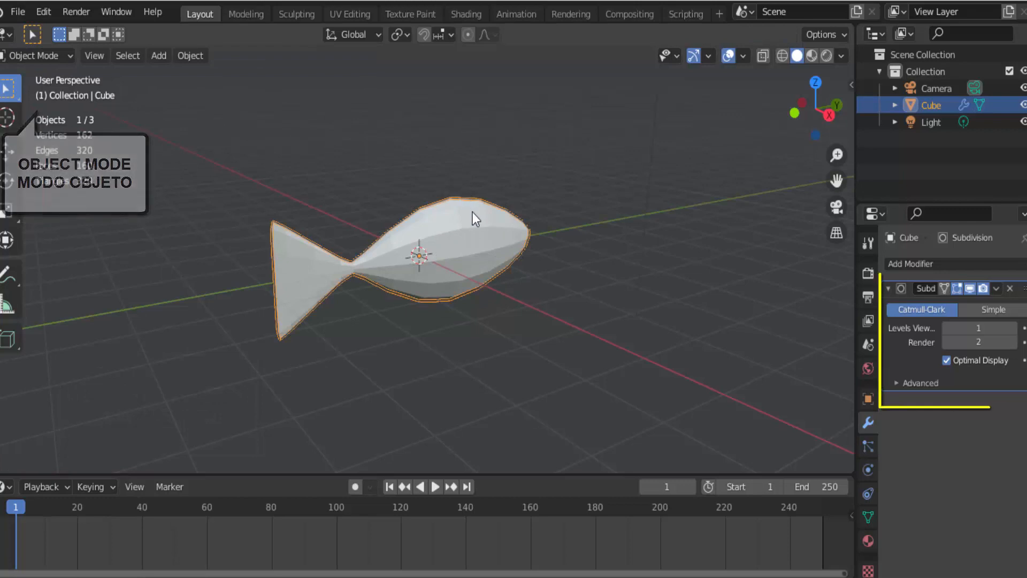
left_click(1014, 329)
left_click(1014, 328)
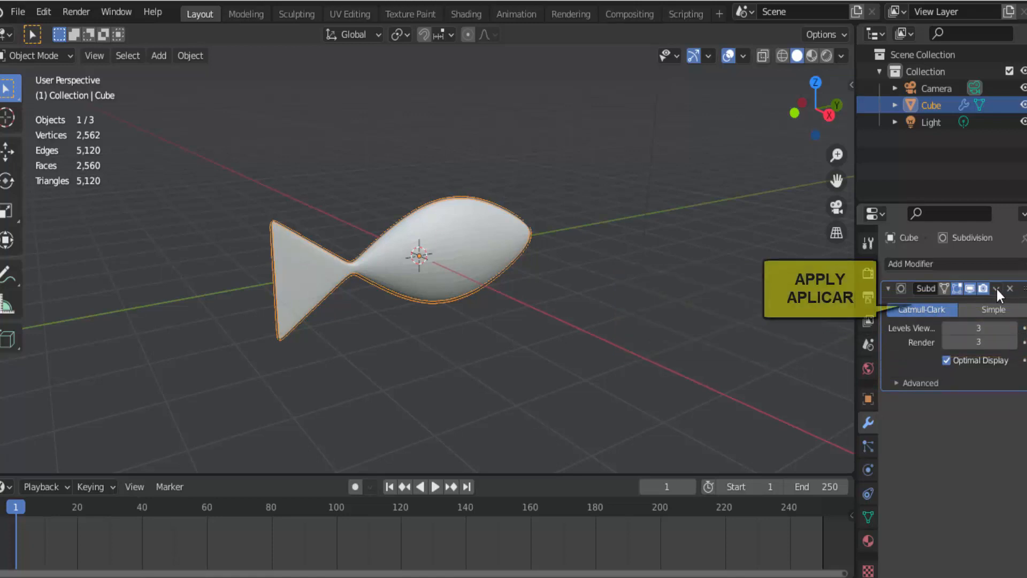
Apply the Subdivision modifier and shade the fish smooth
left_click(996, 288)
left_click(951, 304)
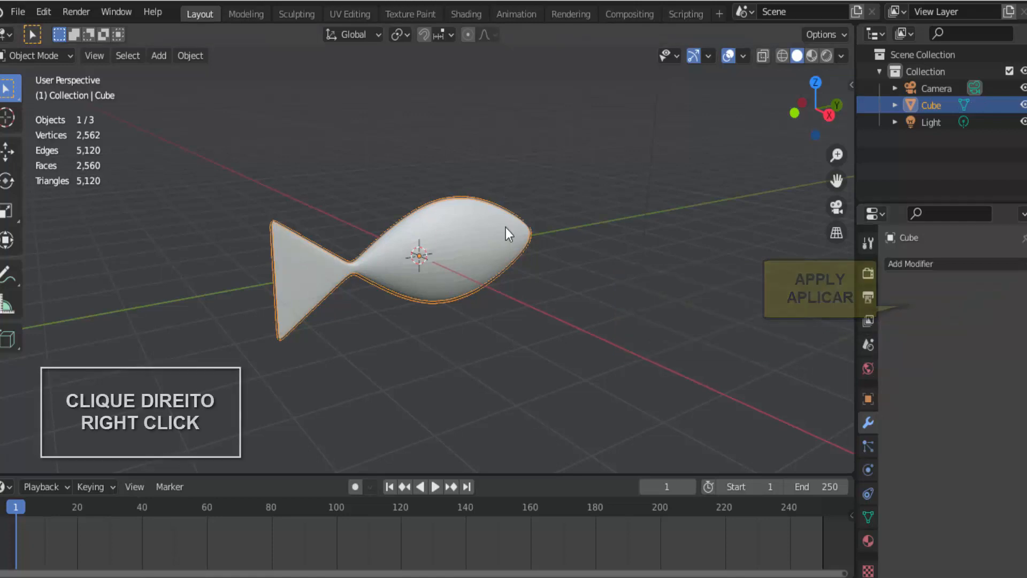
right_click(451, 223)
left_click(451, 223)
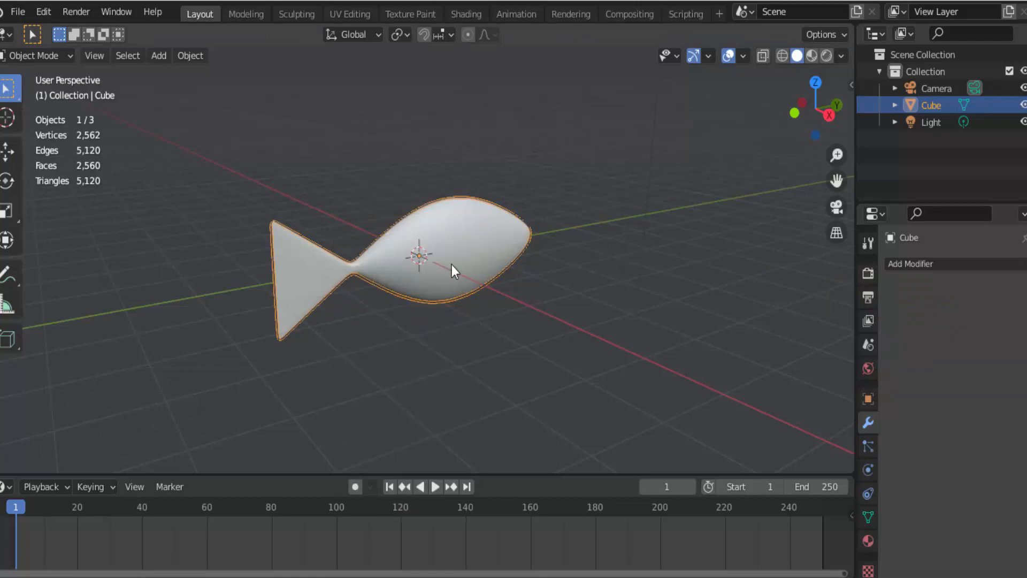
Scale the fish down uniformly to roughly half size and move it away from the origin toward the back of the scene
key("s")
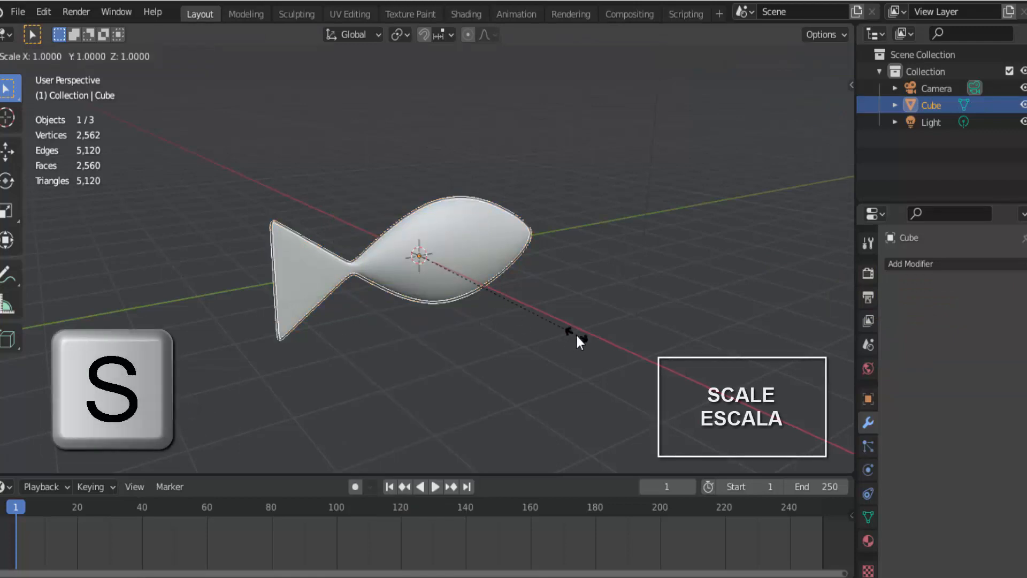
left_click(504, 313)
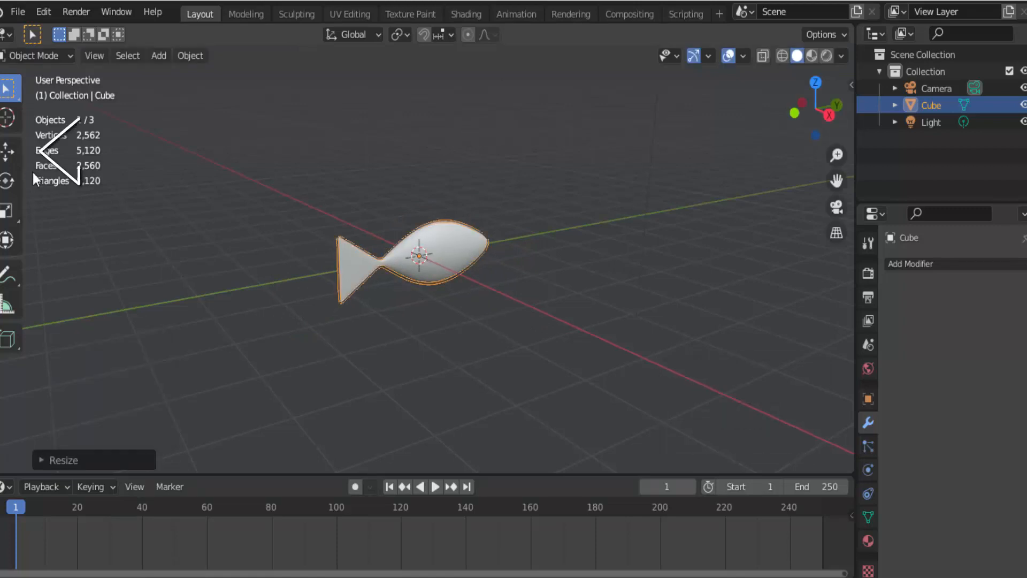
left_click(7, 151)
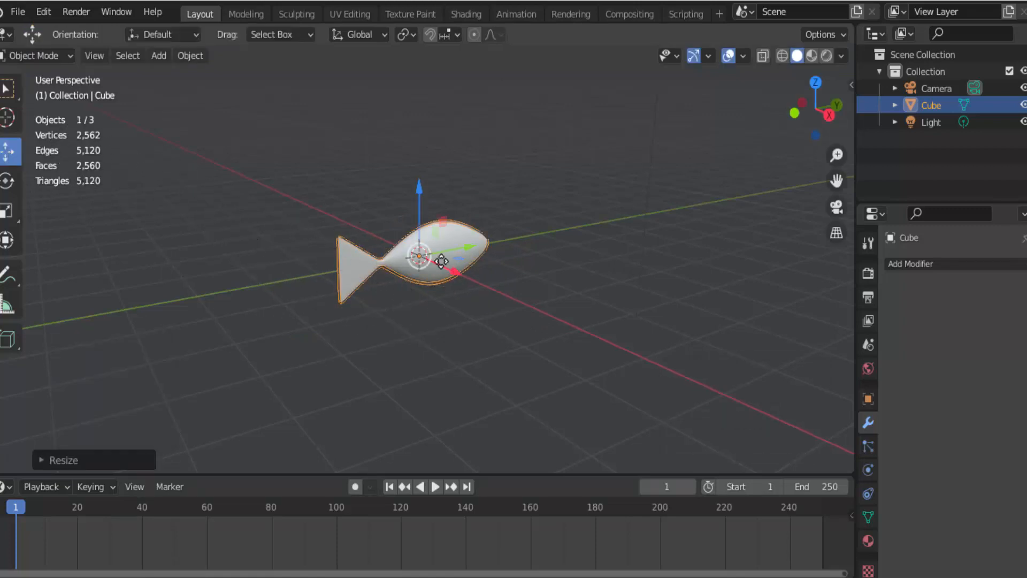
left_click_drag(441, 261, 296, 194)
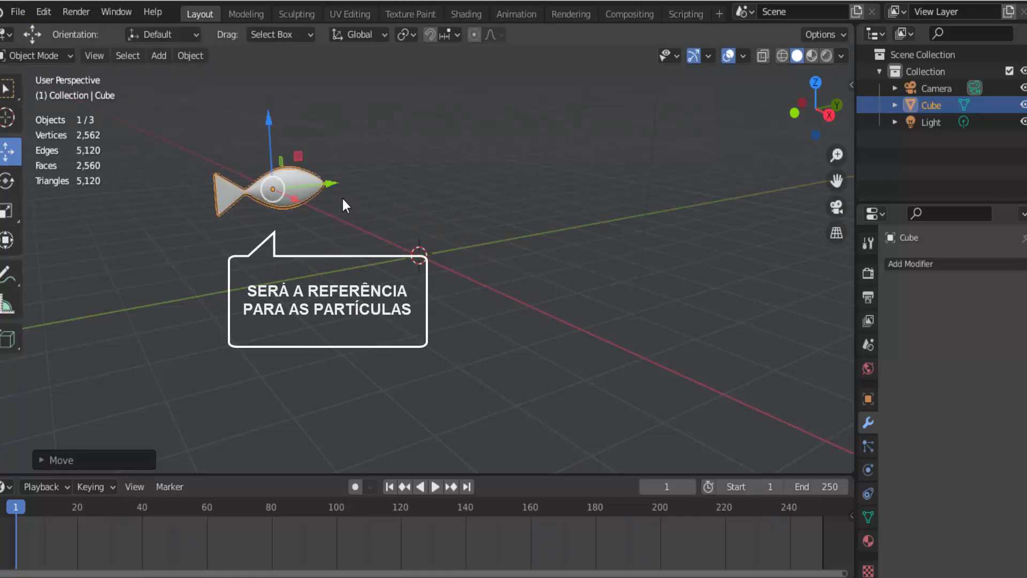
Rename the fish object as MODELOPEIXE
double_click(932, 105)
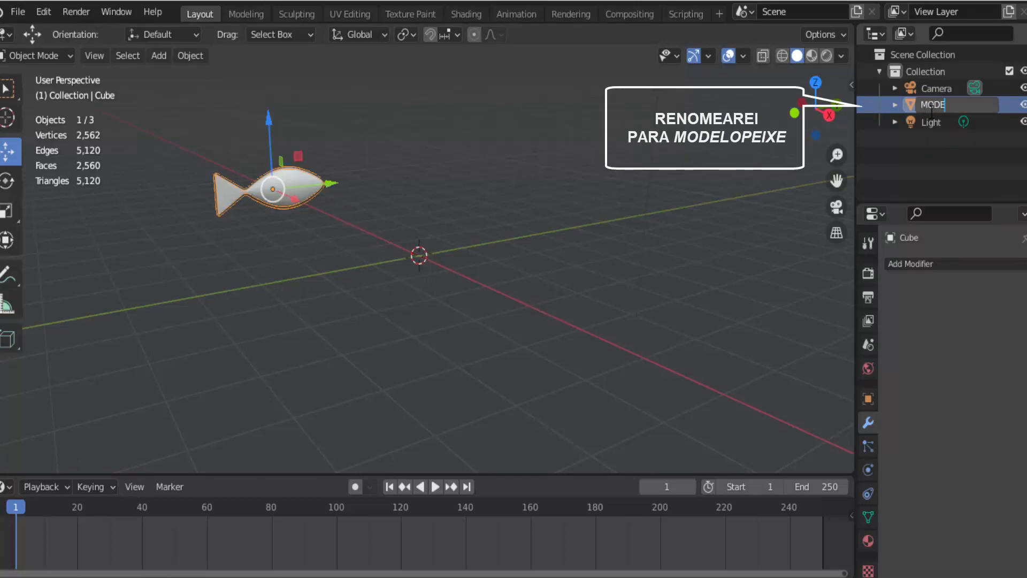
type("MODELOPEIXE")
key("Return")
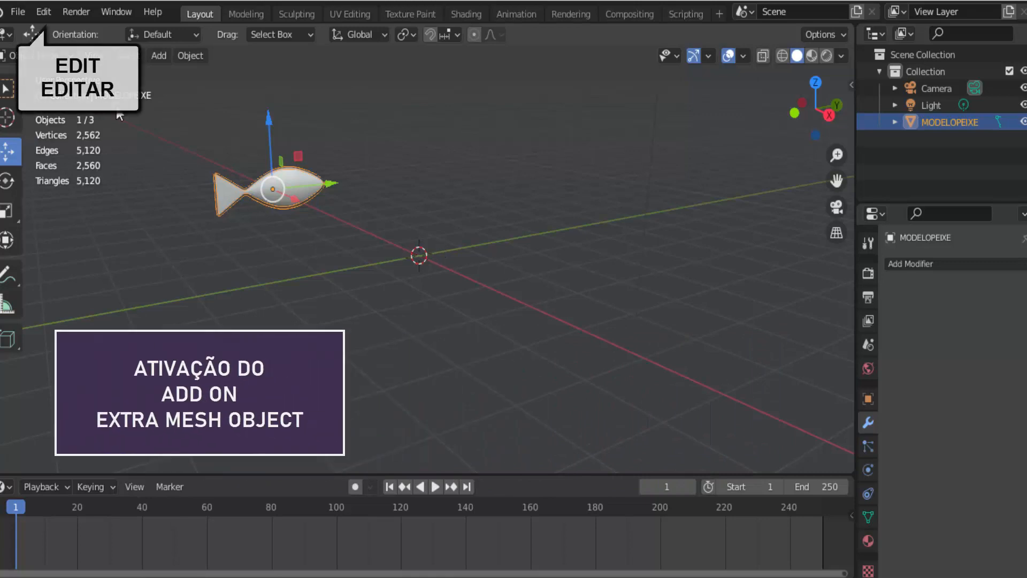
Search the add-ons in the preferences for EXTRA and check whether Add Mesh: Extra Objects is enabled
left_click(39, 16)
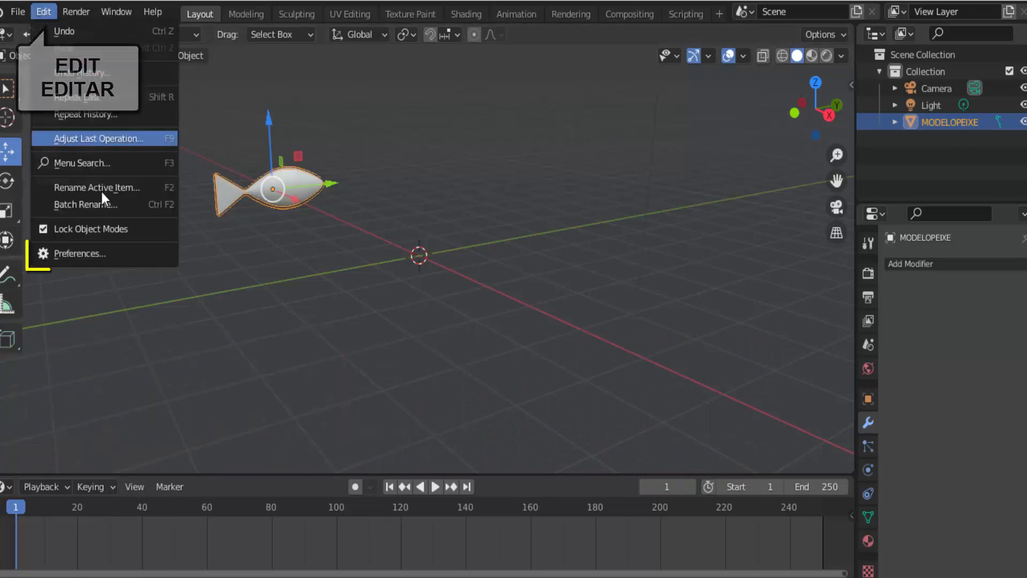
left_click(99, 251)
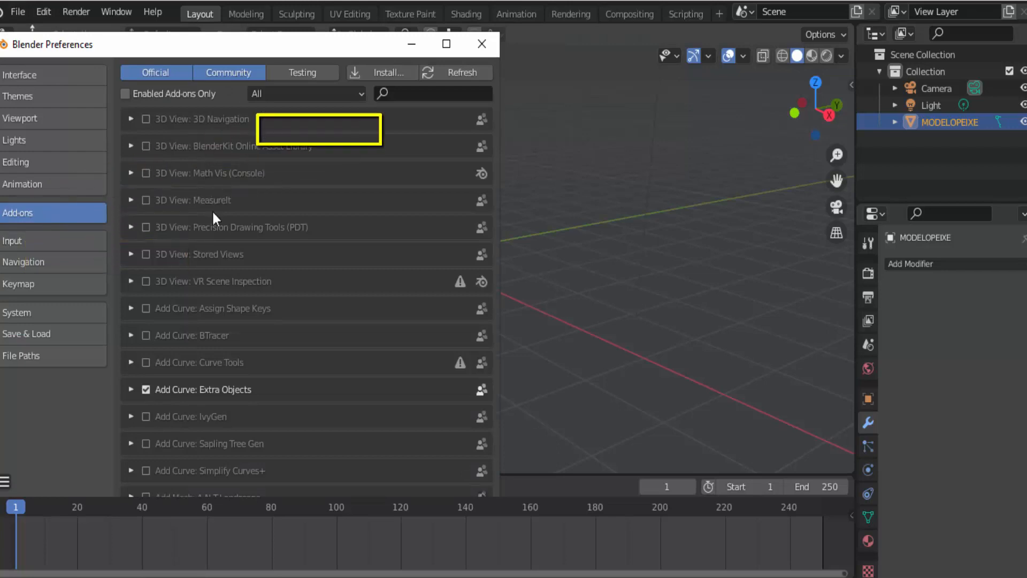
left_click(407, 92)
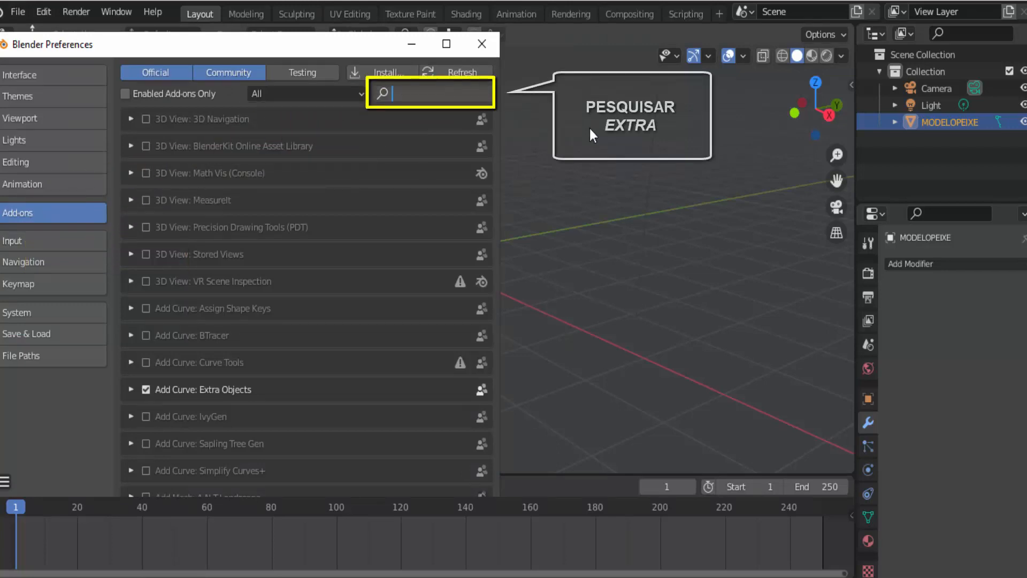
type("EXTRA")
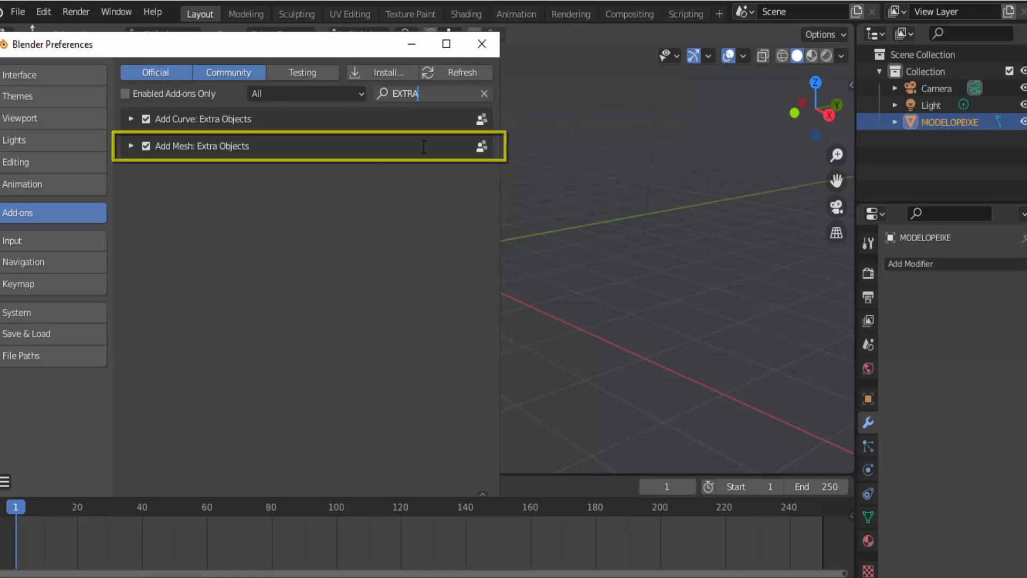
left_click(482, 44)
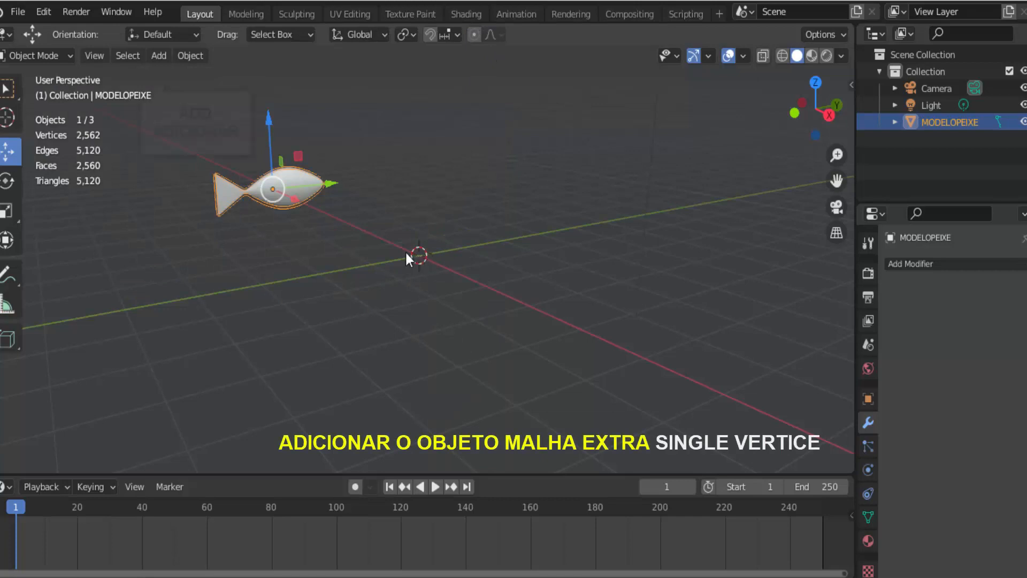
Add a Single Vert mesh object at the origin and return to Object Mode
left_click(162, 56)
mouse_move(176, 76)
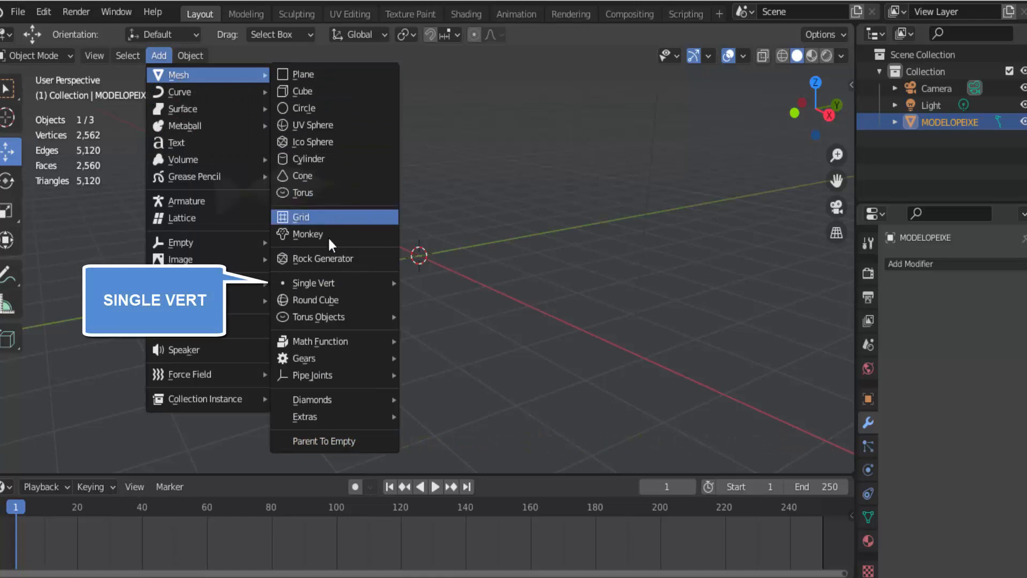
mouse_move(321, 285)
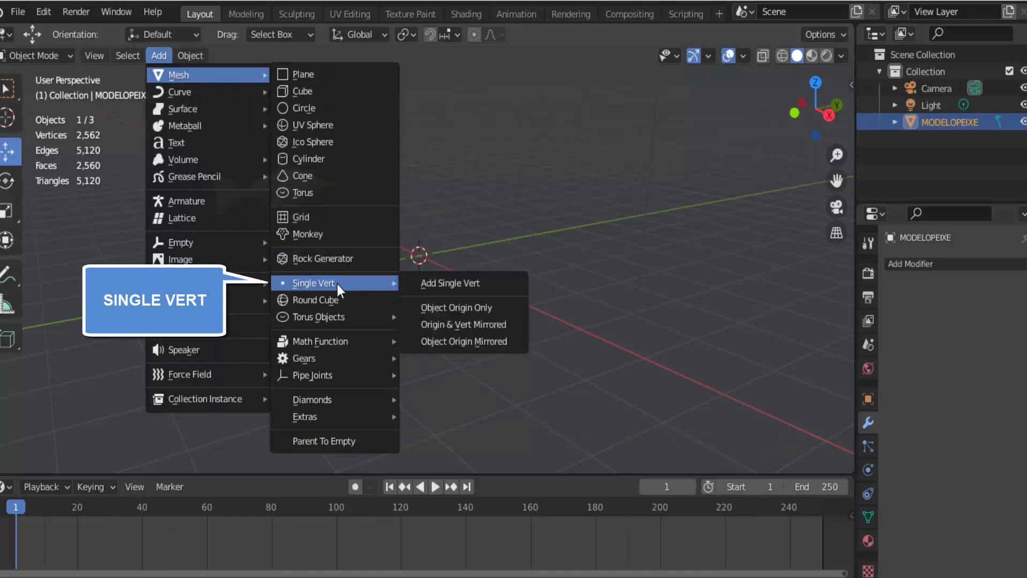
left_click(459, 284)
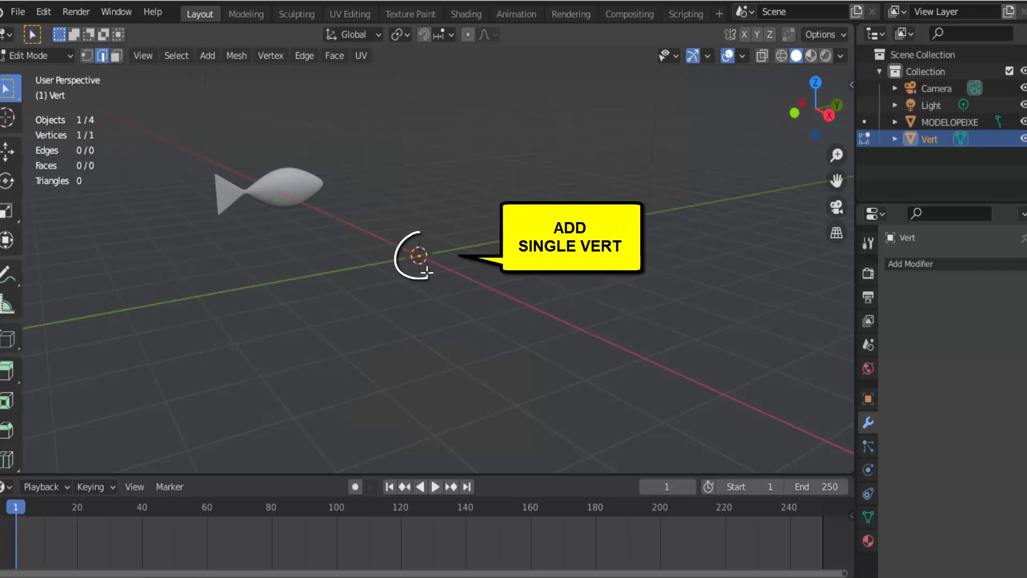
mouse_move(426, 271)
left_mouse_down()
mouse_move(428, 237)
mouse_move(409, 235)
left_mouse_up()
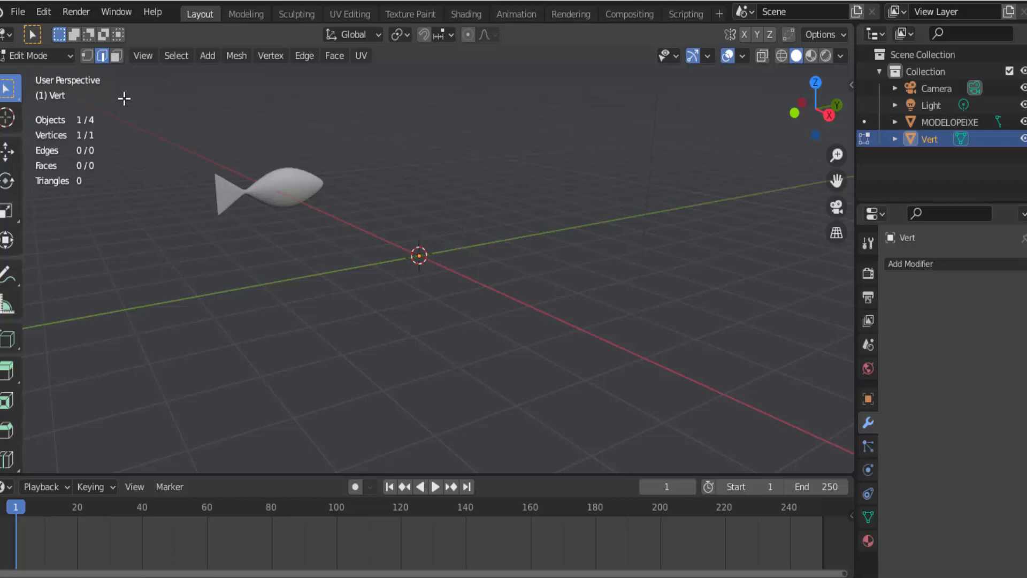
left_click(57, 55)
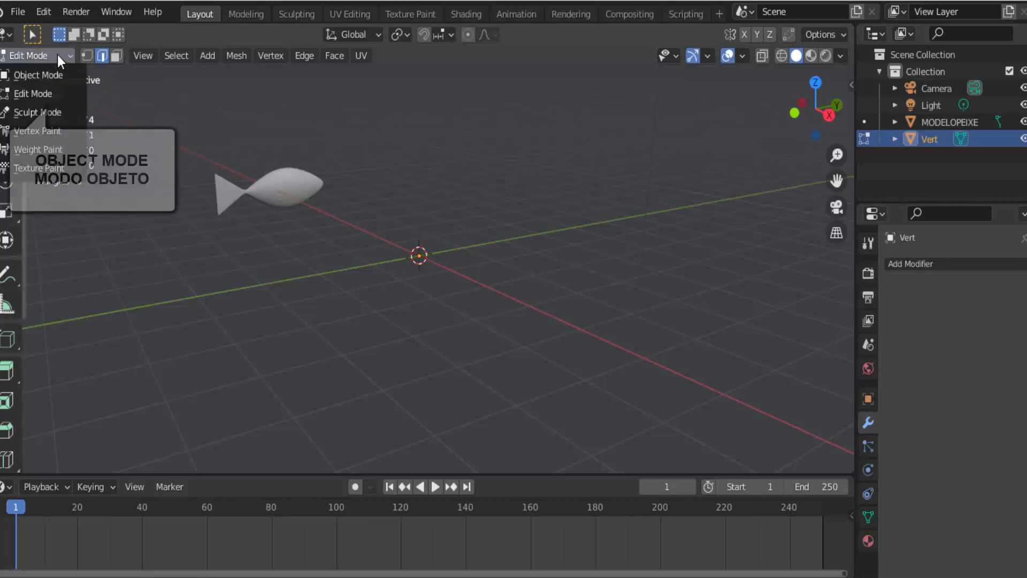
left_click(51, 75)
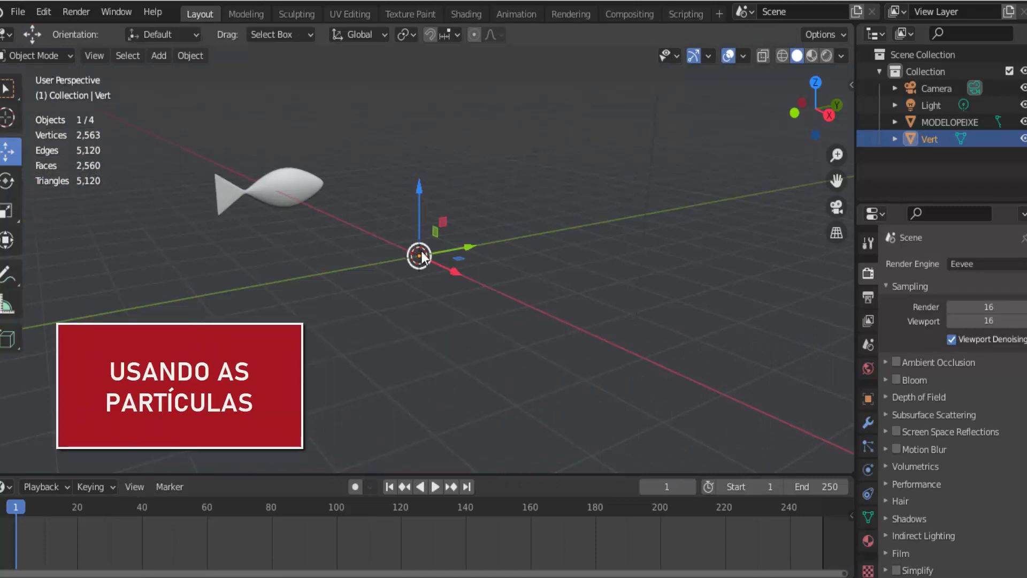
Add an emitter particle system to the single-vertex object and set its emission number to 100
left_click(868, 444)
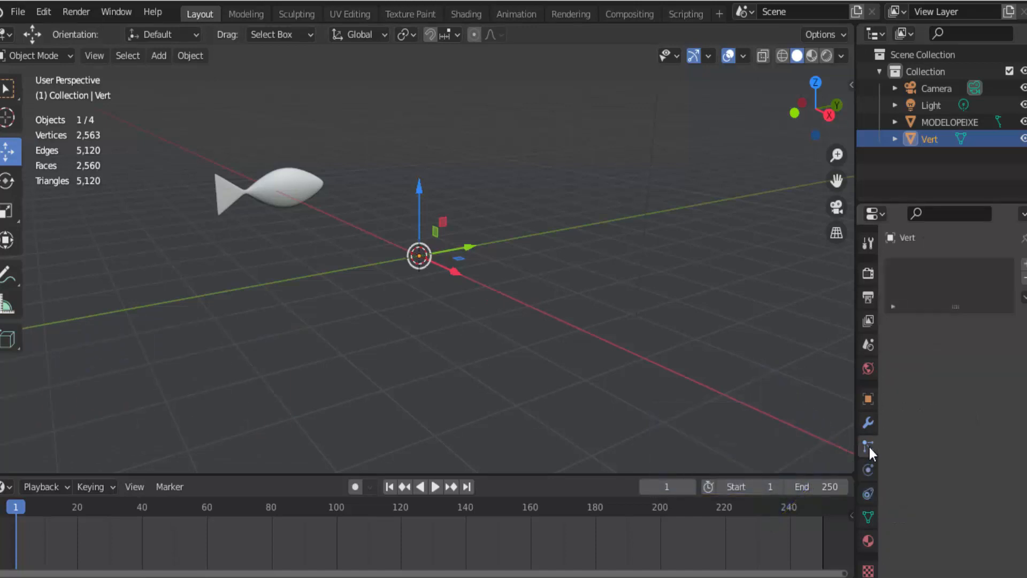
left_click(1023, 266)
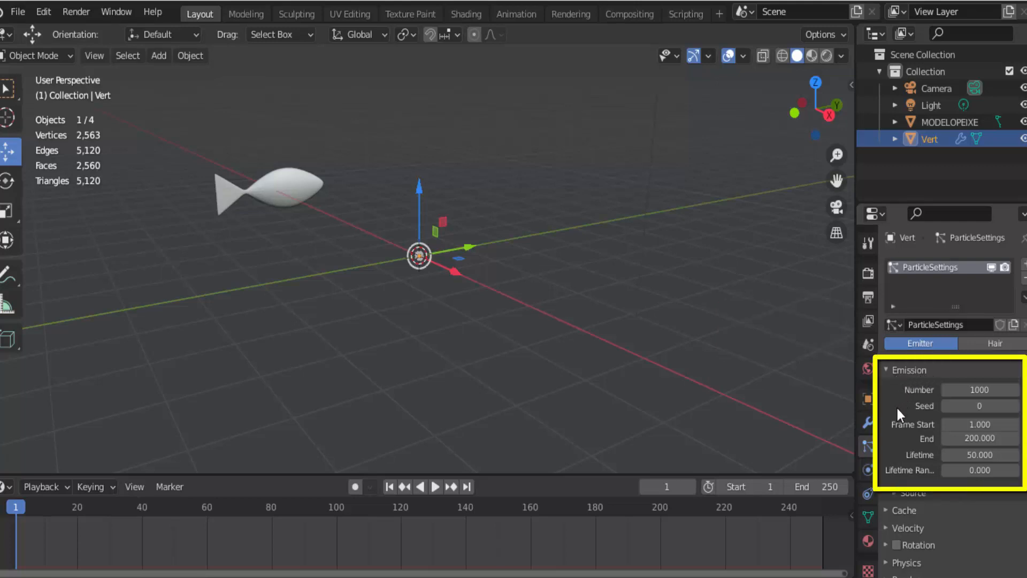
left_click(958, 390)
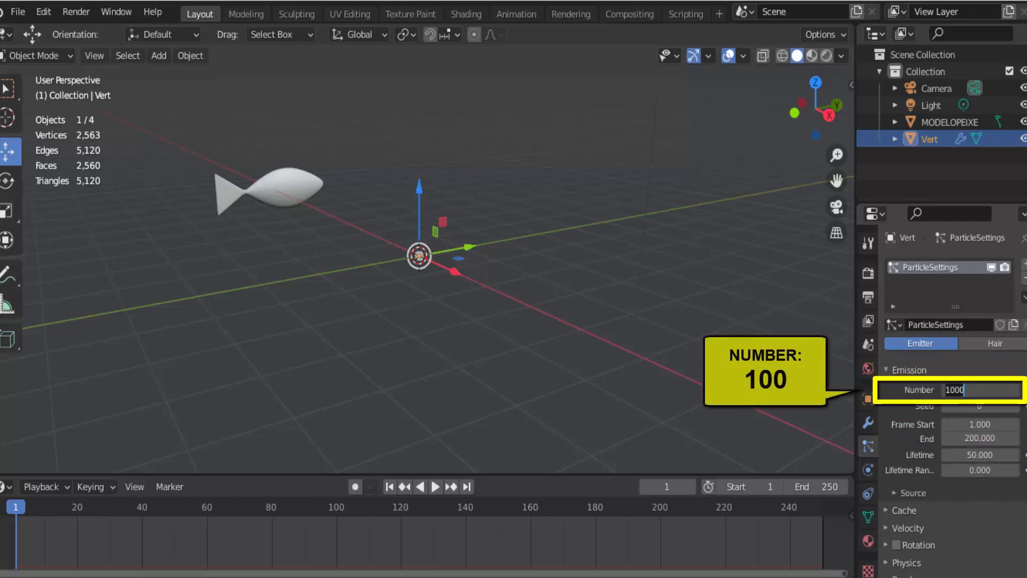
type("100")
key("Tab")
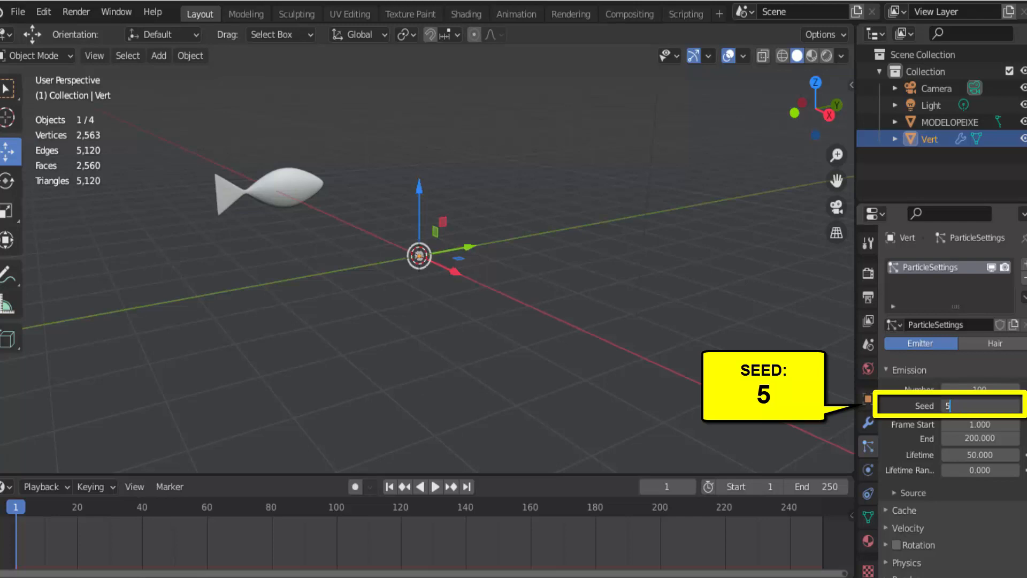
Set the particle emission seed to 5 and its frame range to start at -250 and end at 500
type("5")
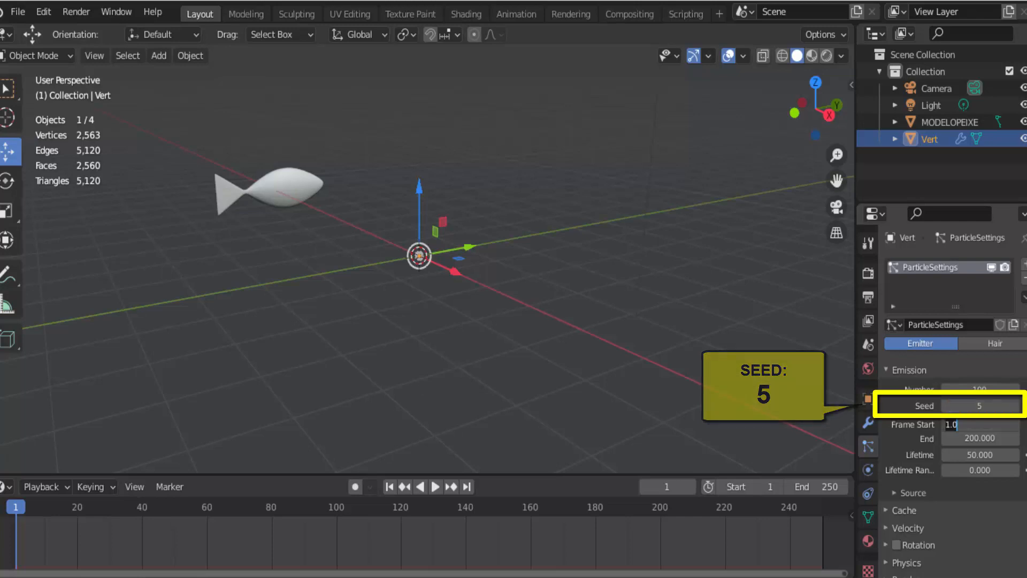
key("Tab")
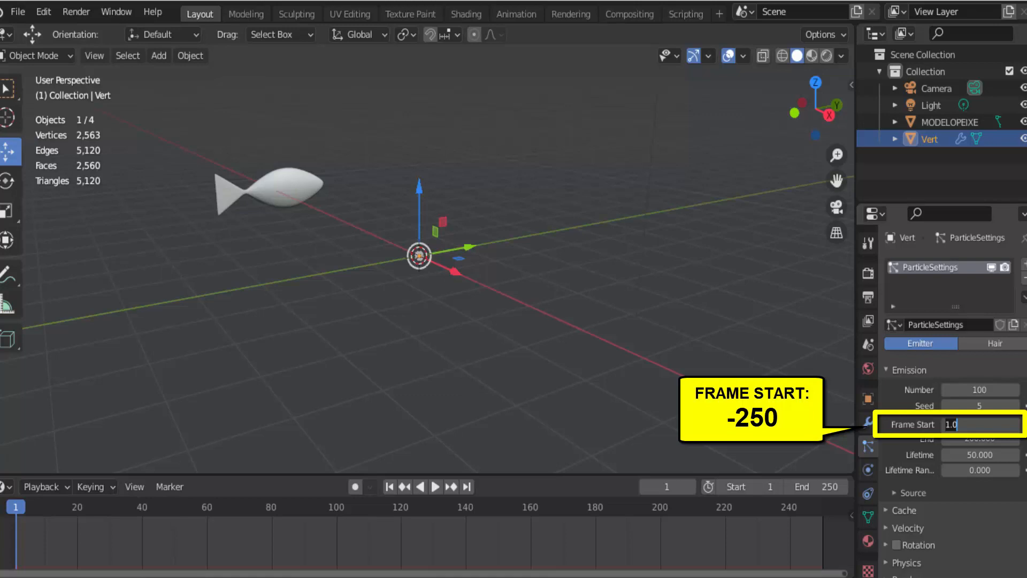
key("BackSpace")
type("-250")
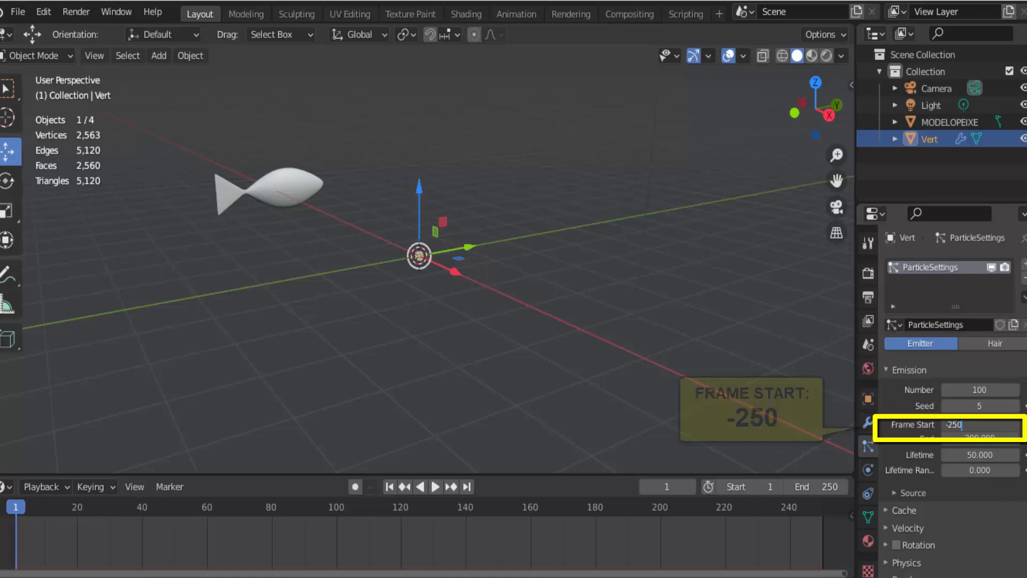
key("Tab")
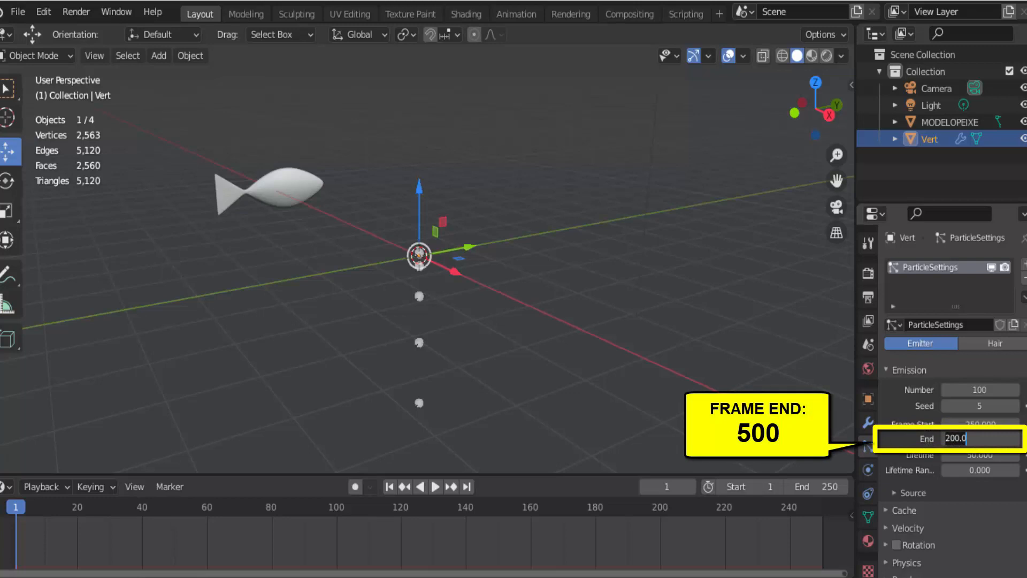
type("500")
key("Tab")
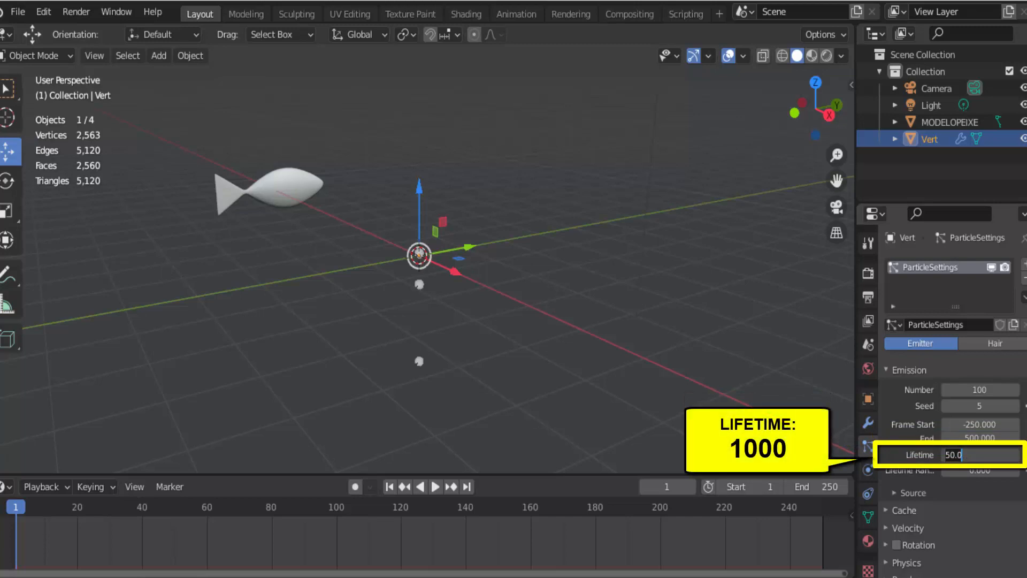
Set the particles' lifetime to 1000 frames with a lifetime randomness of 0.06
type("1000")
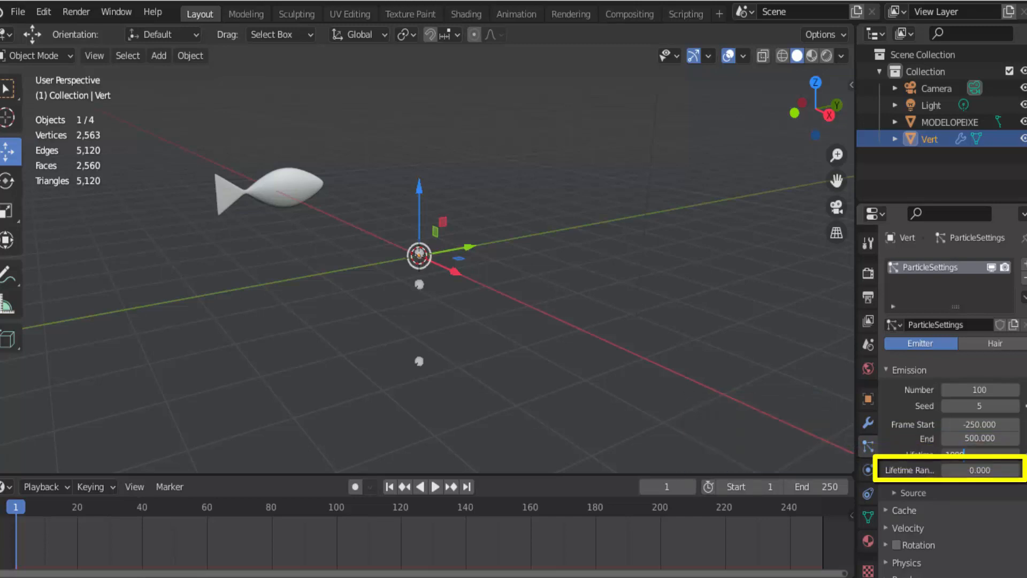
key("Tab")
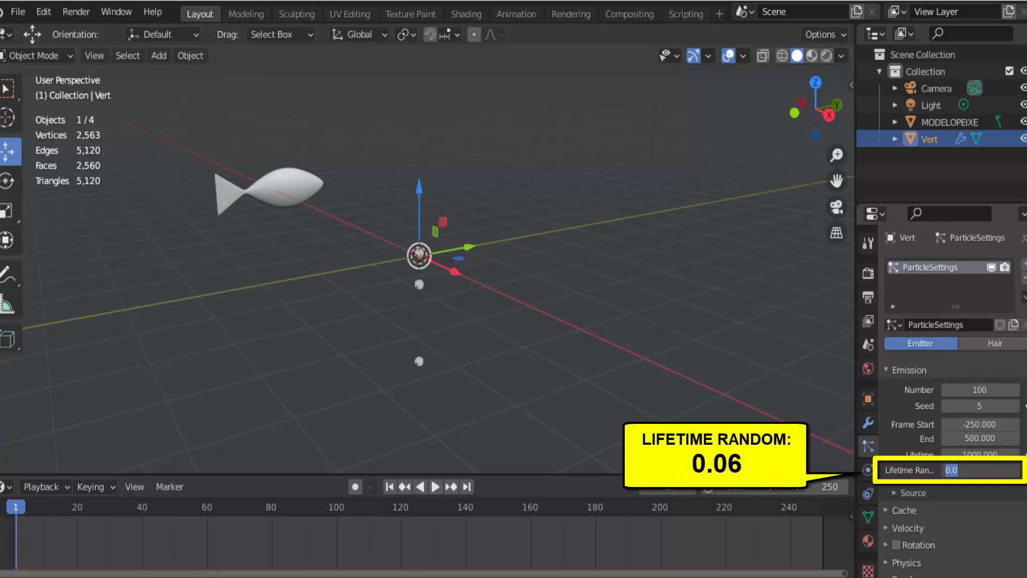
type("0.06")
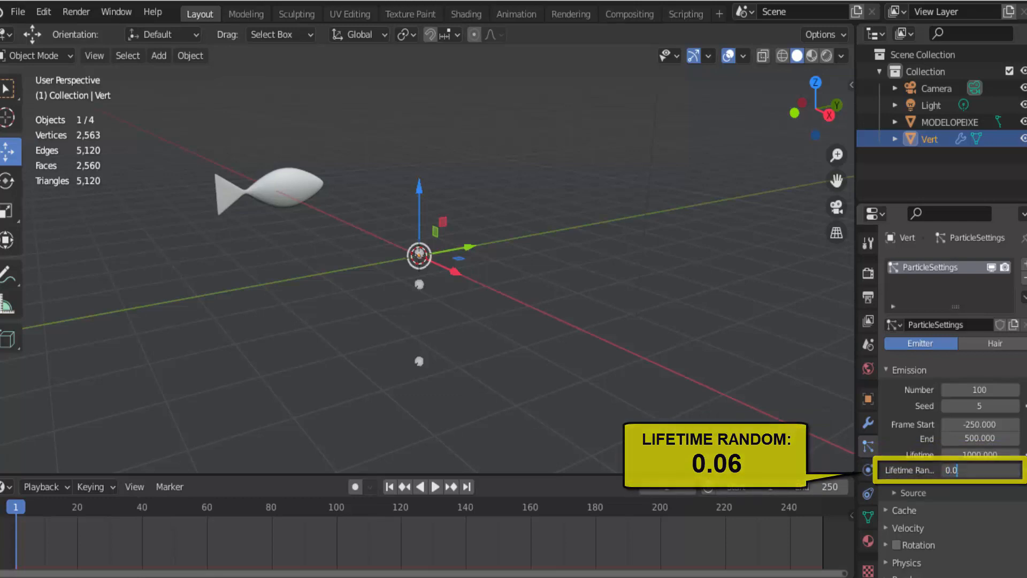
key("Return")
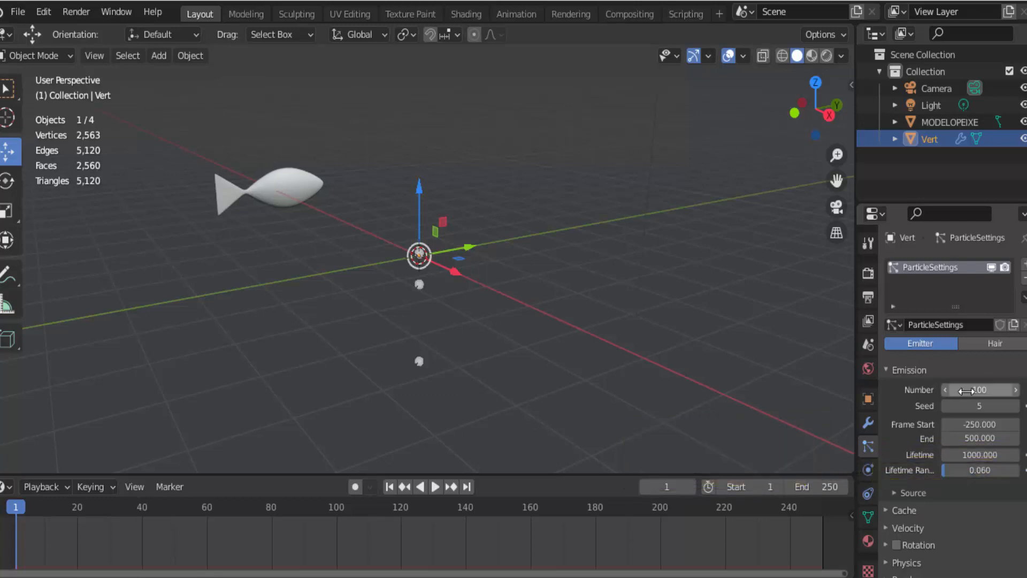
Play the animation to preview the particle emission, stop it and return to frame 1
left_click(435, 486)
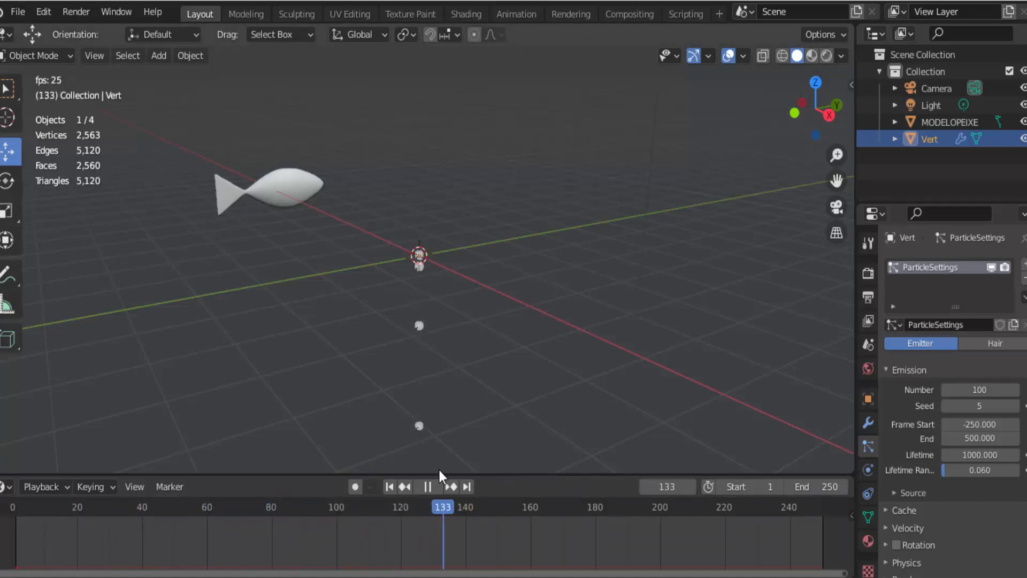
left_click(427, 487)
key("shift+Left")
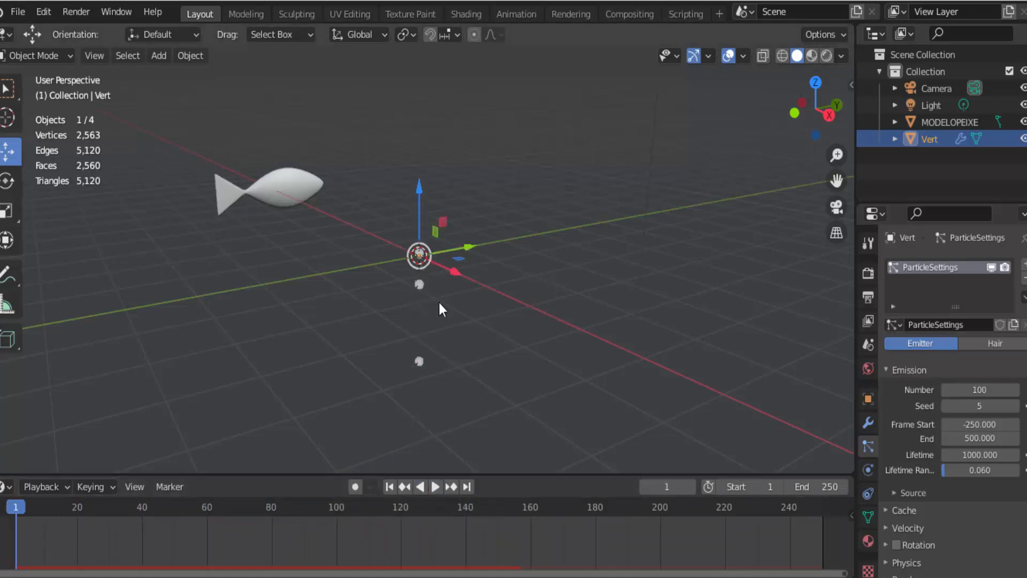
Change the particle system's physics type to Boids
scroll(904, 433, "down", 5)
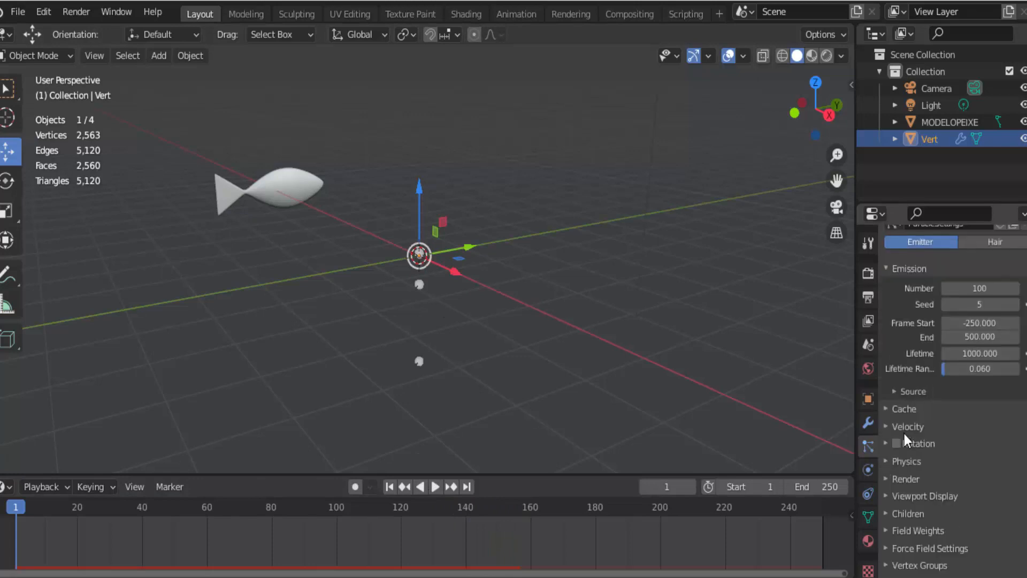
left_click(886, 461)
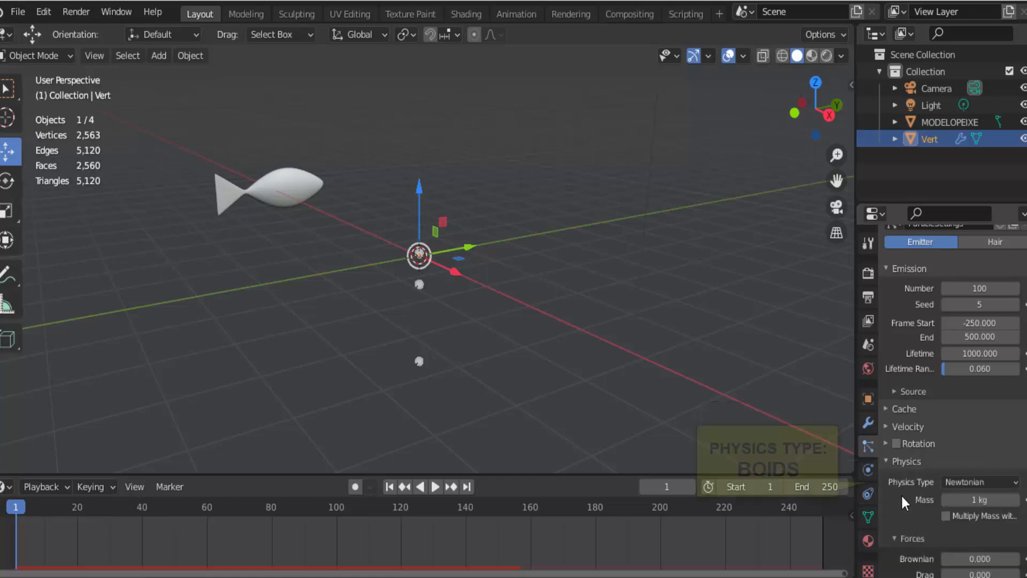
left_click(978, 483)
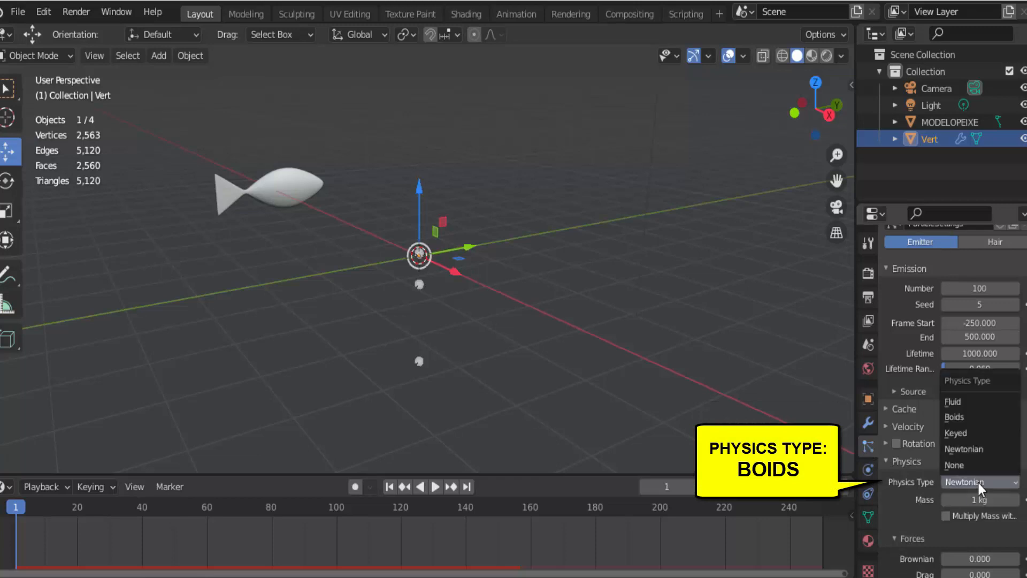
left_click(972, 416)
Preview the Boids simulation by playing the timeline, stop it and go back to the first frame
left_click(434, 487)
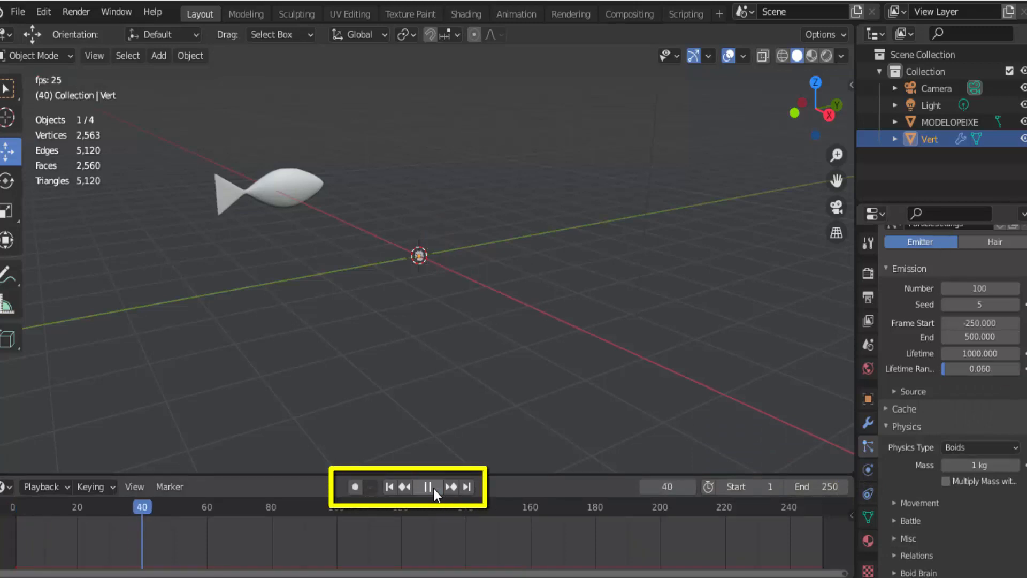
left_click(434, 490)
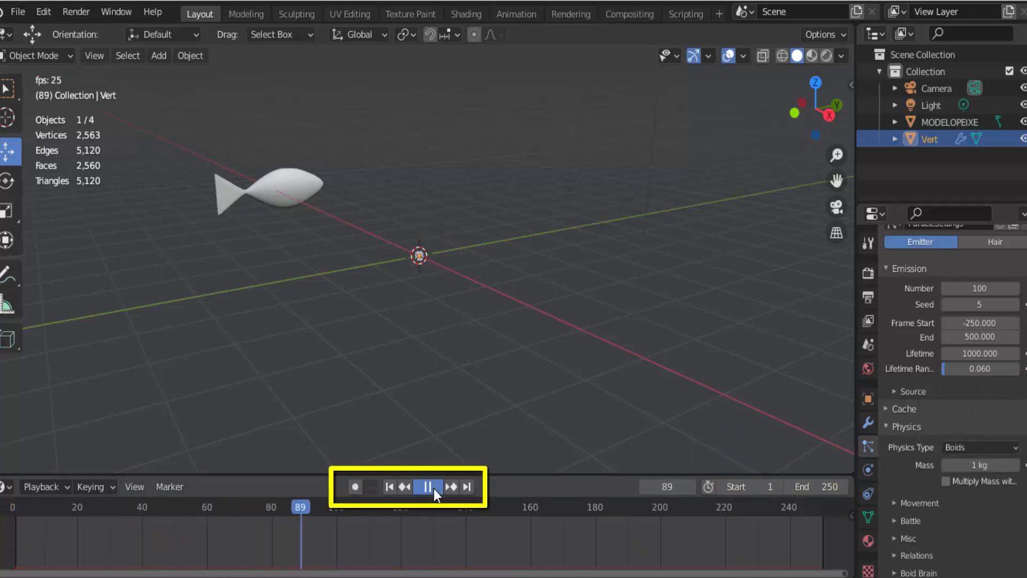
left_click(390, 488)
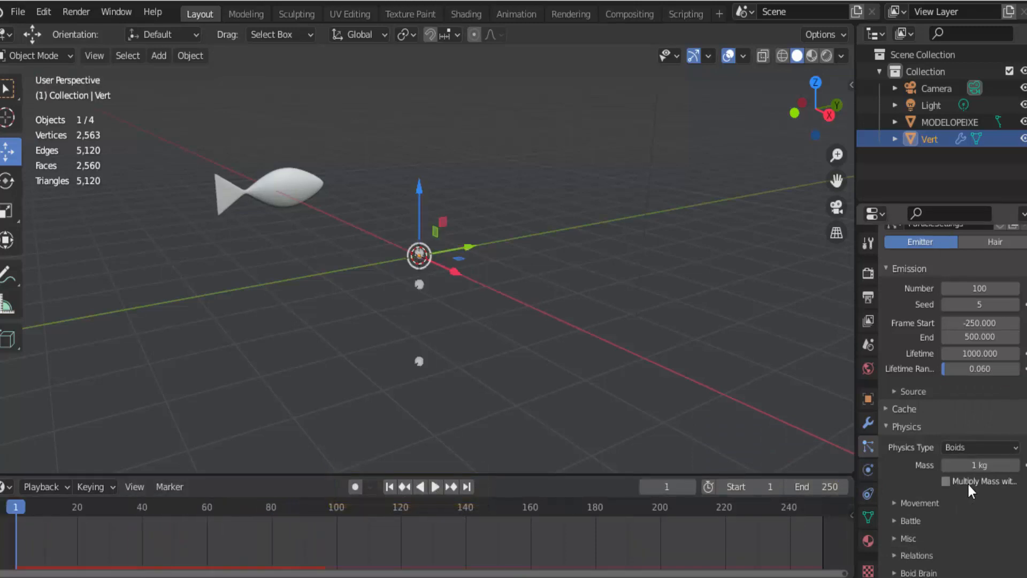
Set the mass of the boid particles to 0.2 kg
left_click(971, 465)
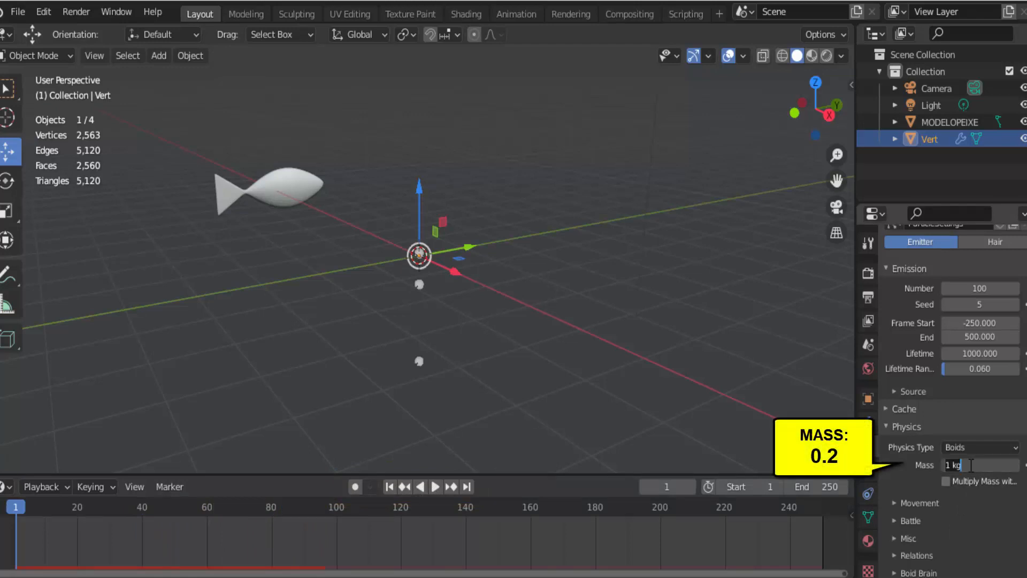
type("0.2")
key("Return")
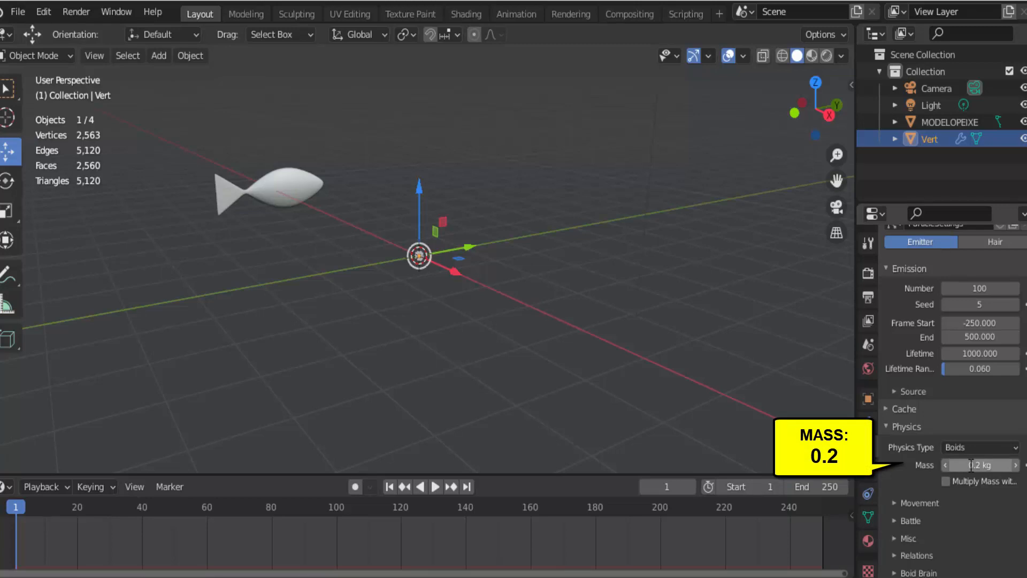
Set the boids' maximum air speed to 12.9 and minimum air speed to 0.025 in the movement settings
left_click(895, 502)
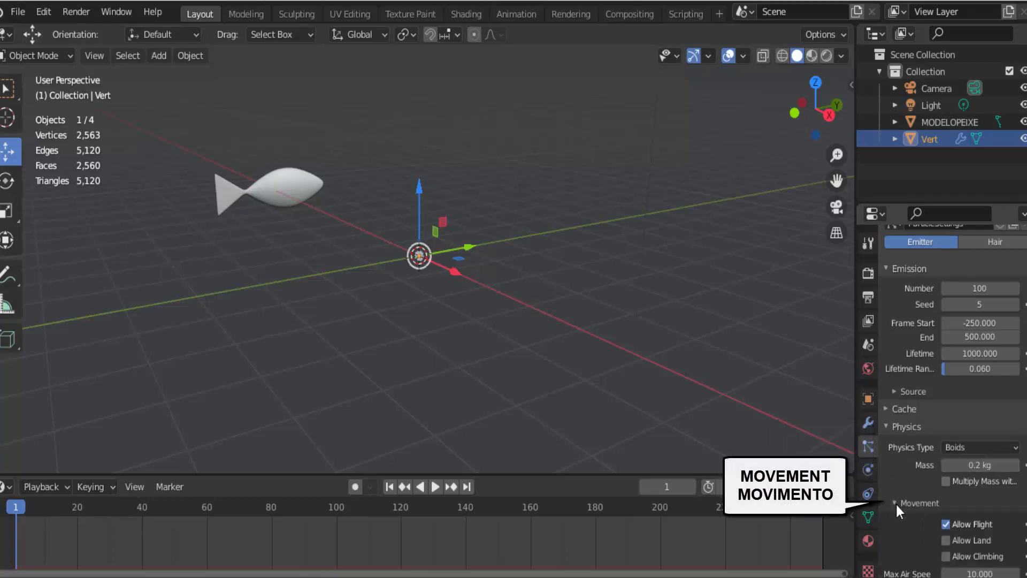
scroll(901, 518, "down", 5)
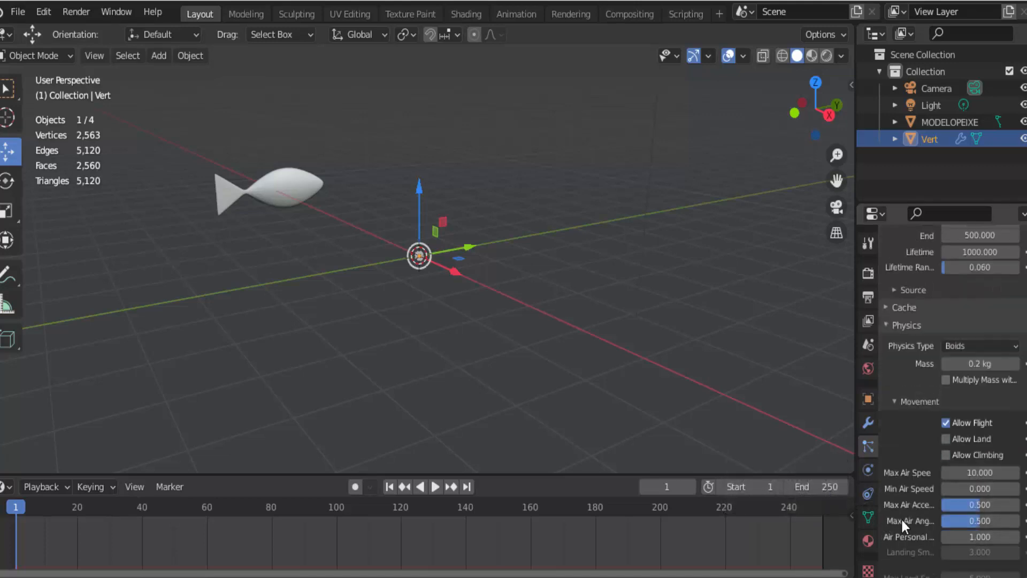
scroll(901, 518, "down", 2)
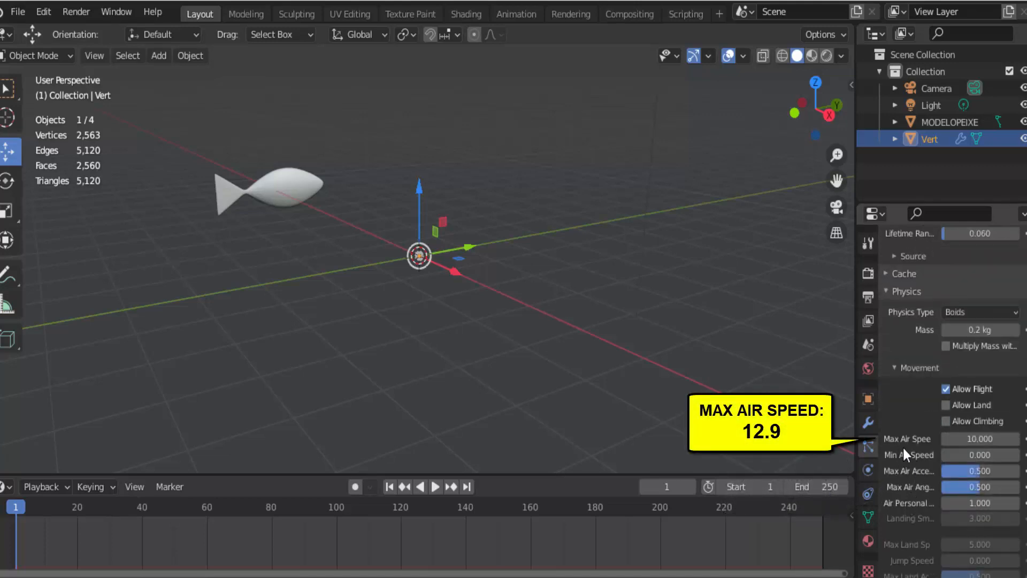
left_click(973, 439)
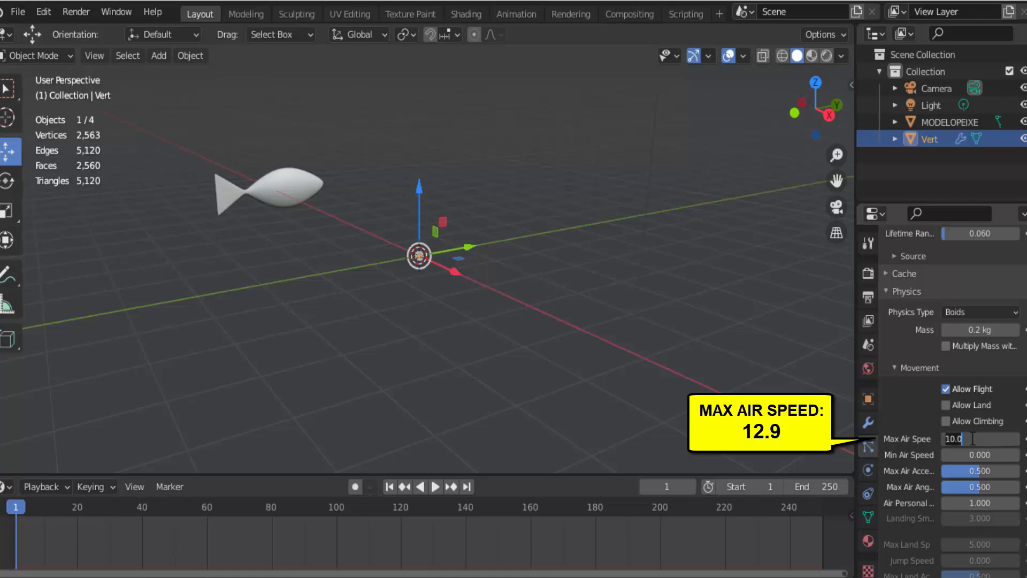
type("12.9")
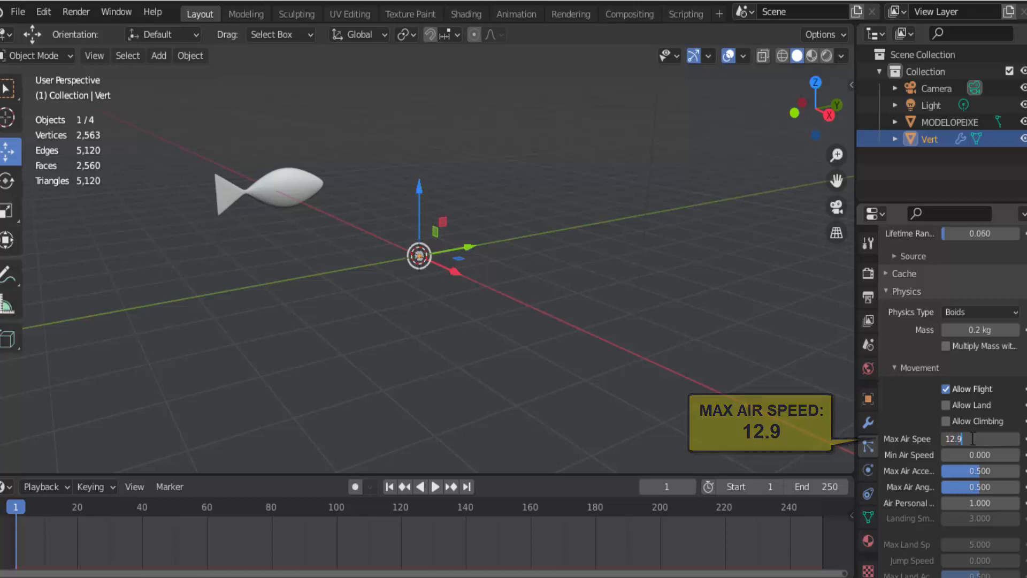
key("Return")
left_click(966, 452)
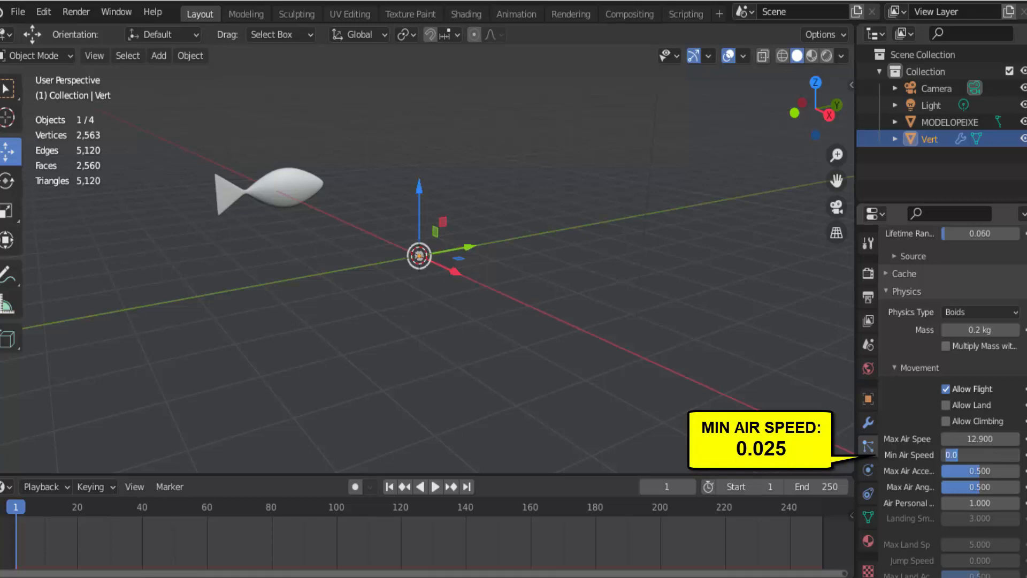
type("0.025")
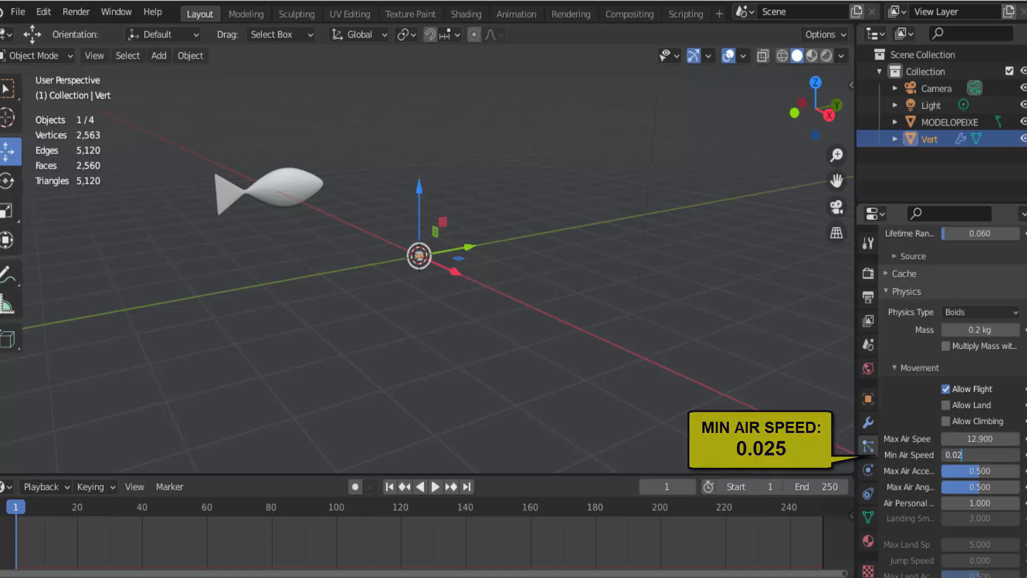
key("Return")
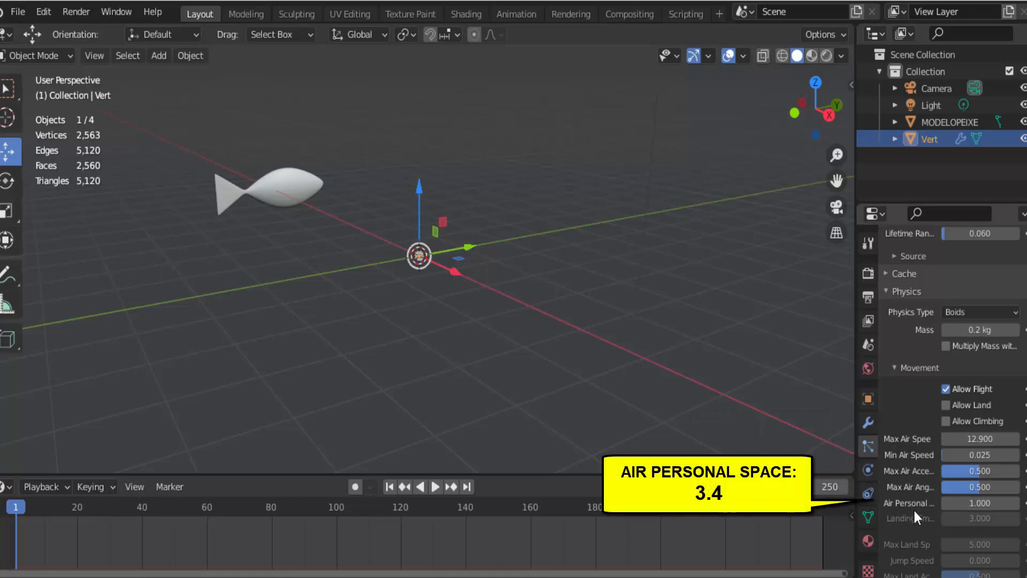
Set the boids' air personal space to 3.4
left_click(970, 504)
type("3.4")
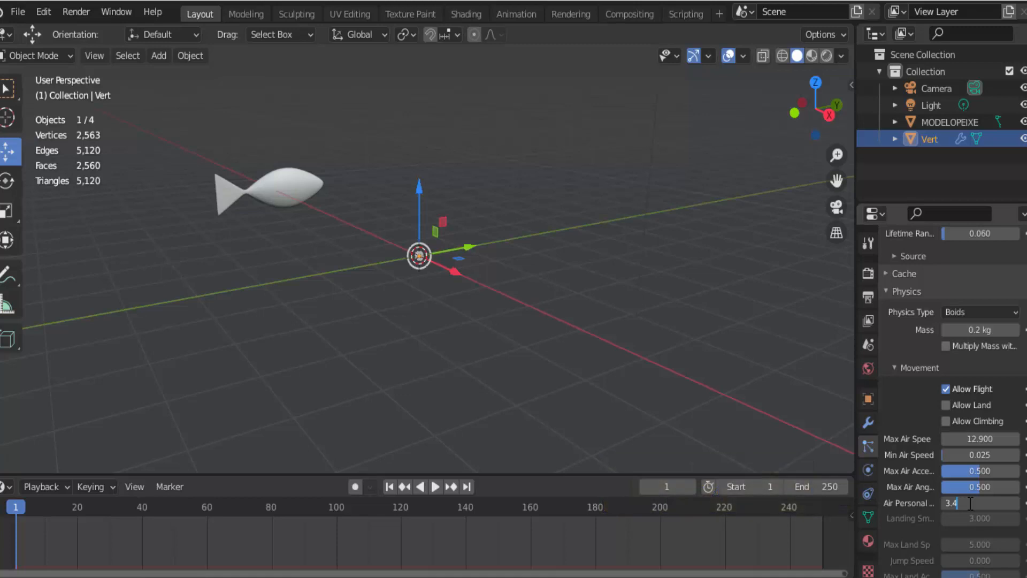
key("Return")
Render the particles as Object, using the MODELOPEIXE fish as the instance object
scroll(907, 463, "down", 10)
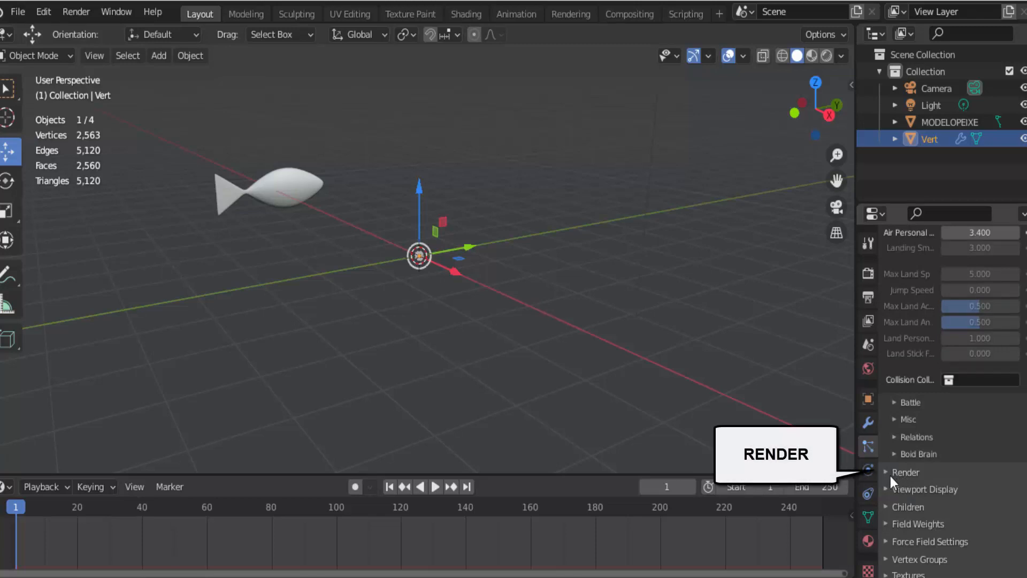
left_click(885, 472)
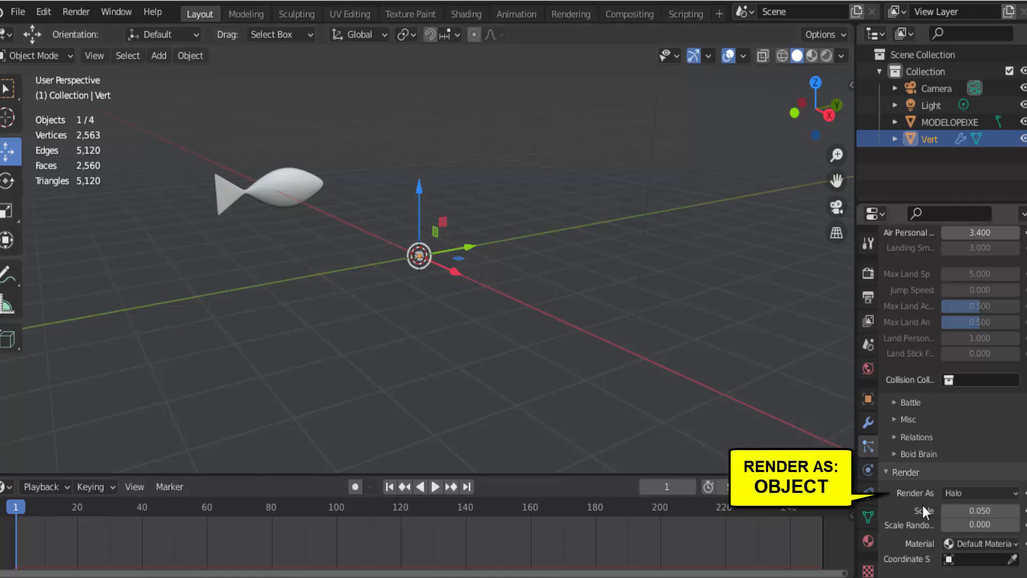
left_click(955, 493)
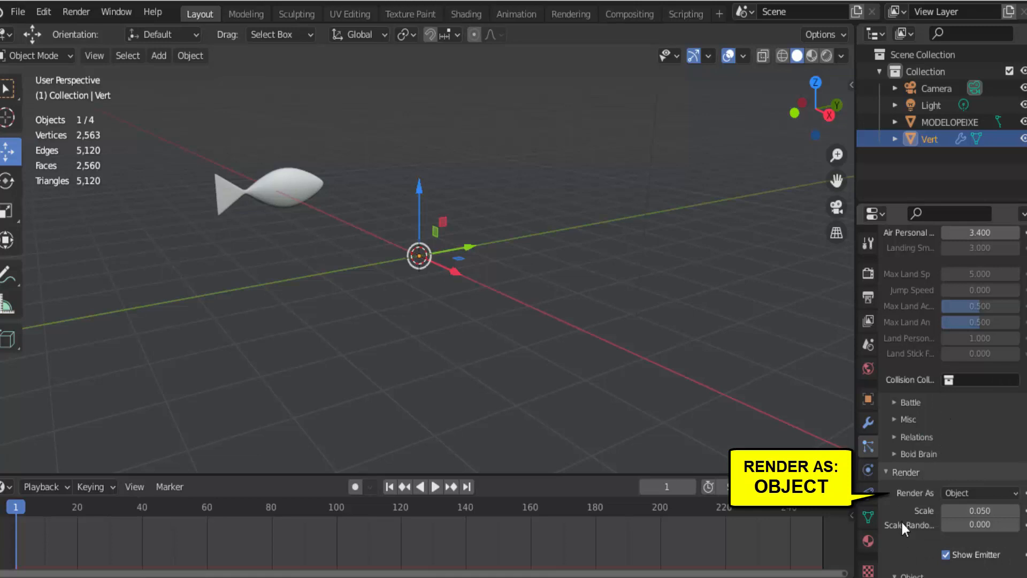
scroll(903, 527, "down", 3)
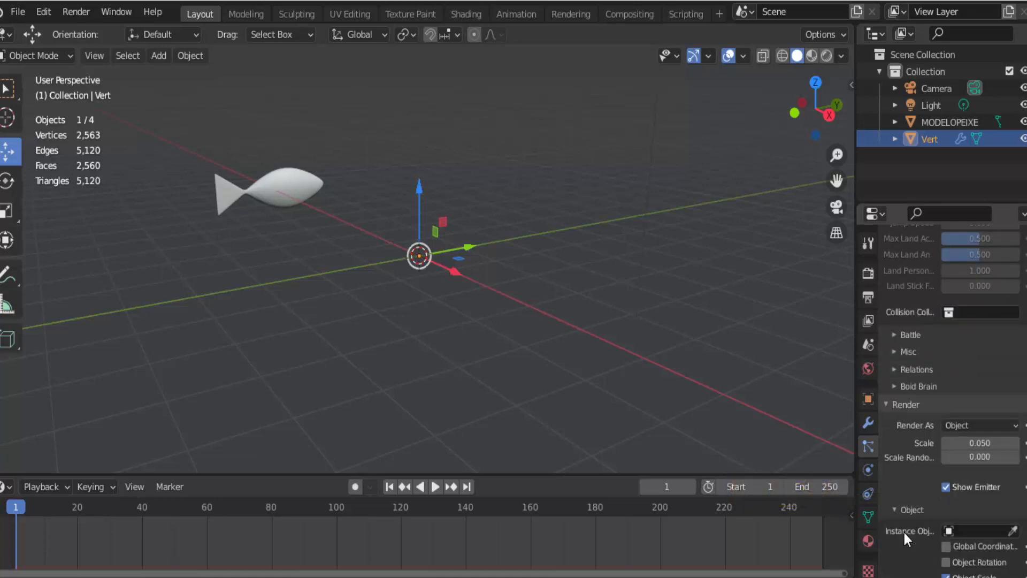
scroll(904, 532, "down", 2)
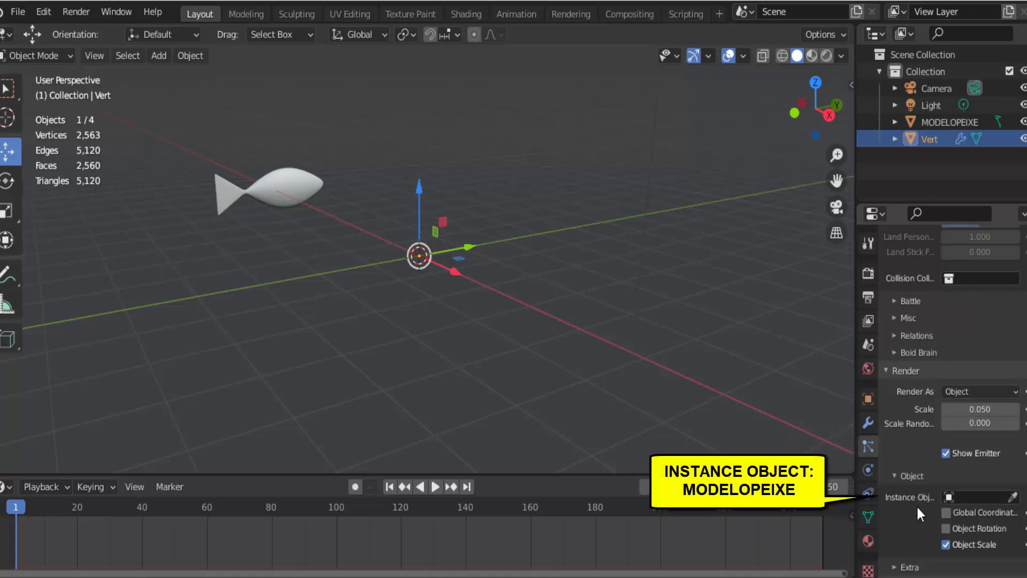
left_click(285, 170)
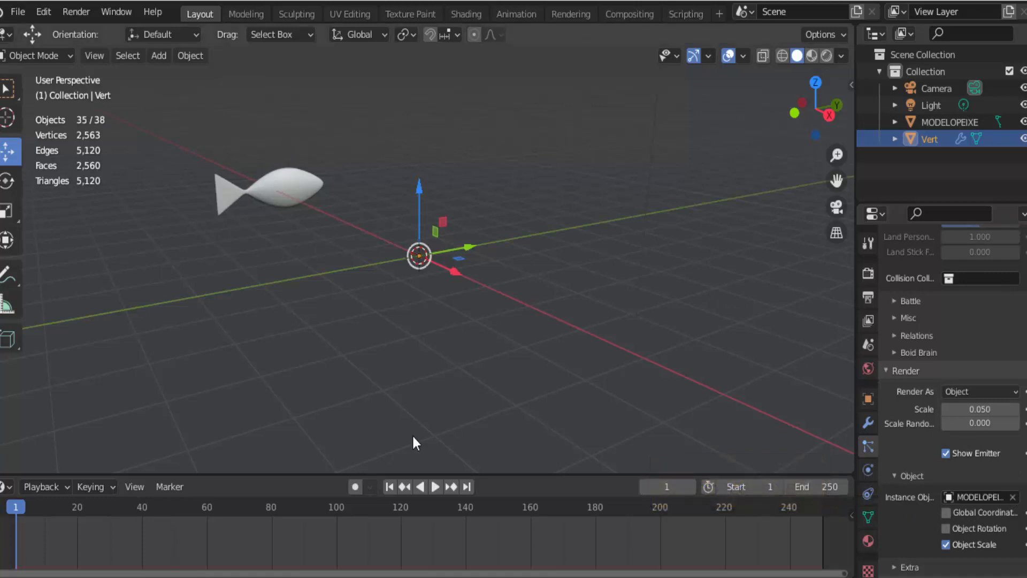
Preview the particle animation, return to frame 1, and hide the MODELOPEIXE object in the viewport
left_click(436, 487)
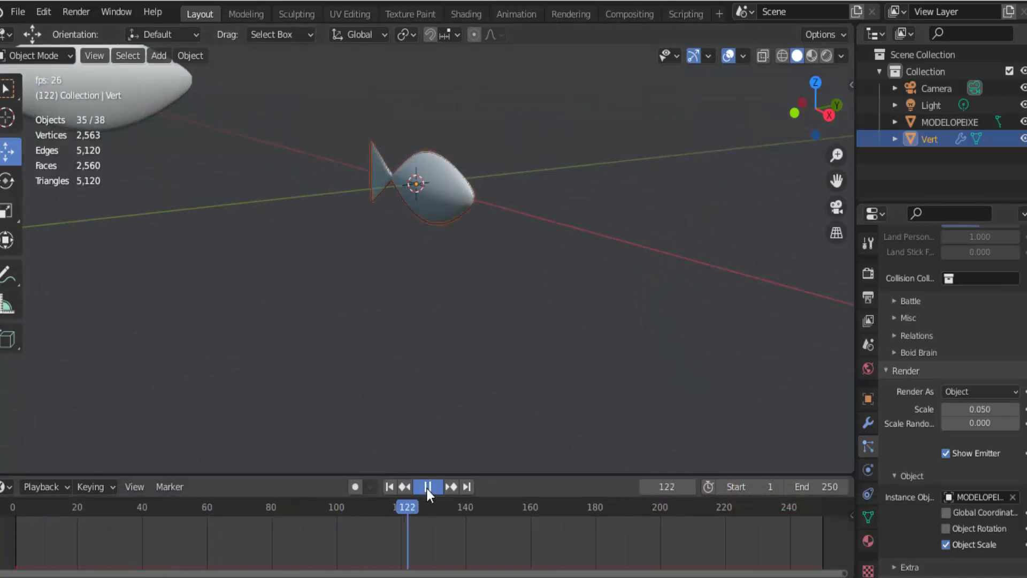
left_click(390, 487)
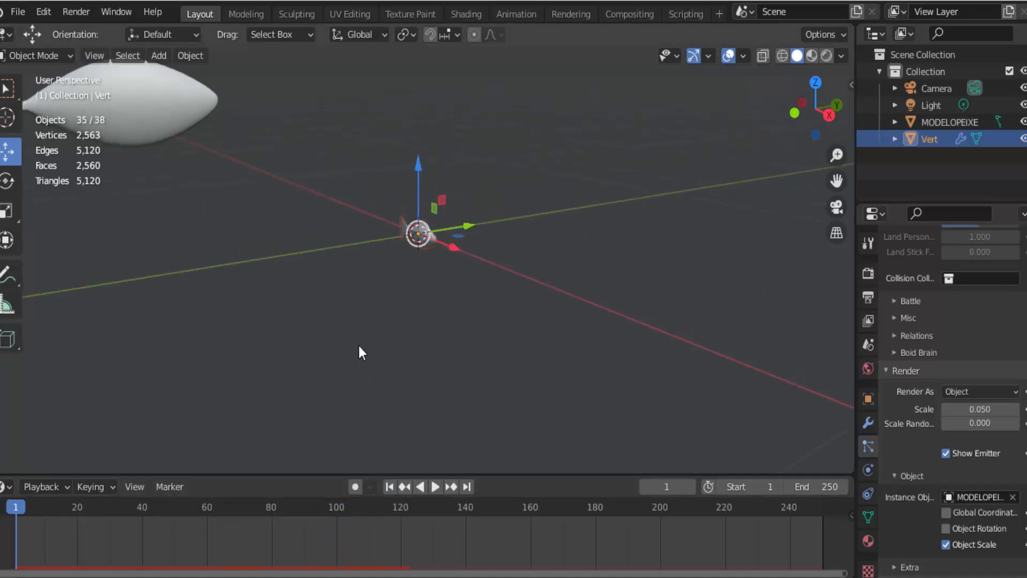
left_click(229, 126)
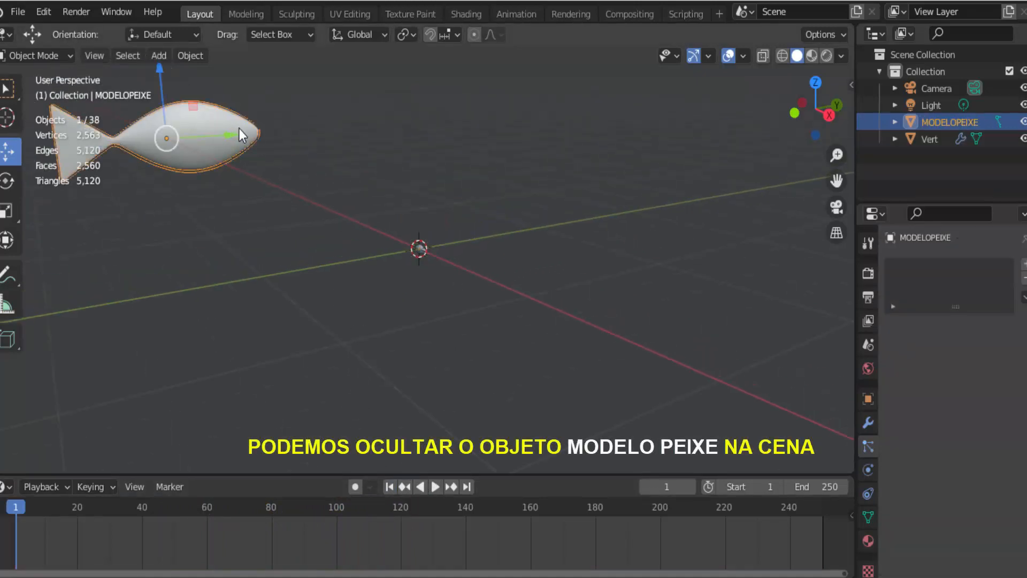
left_click(1024, 122)
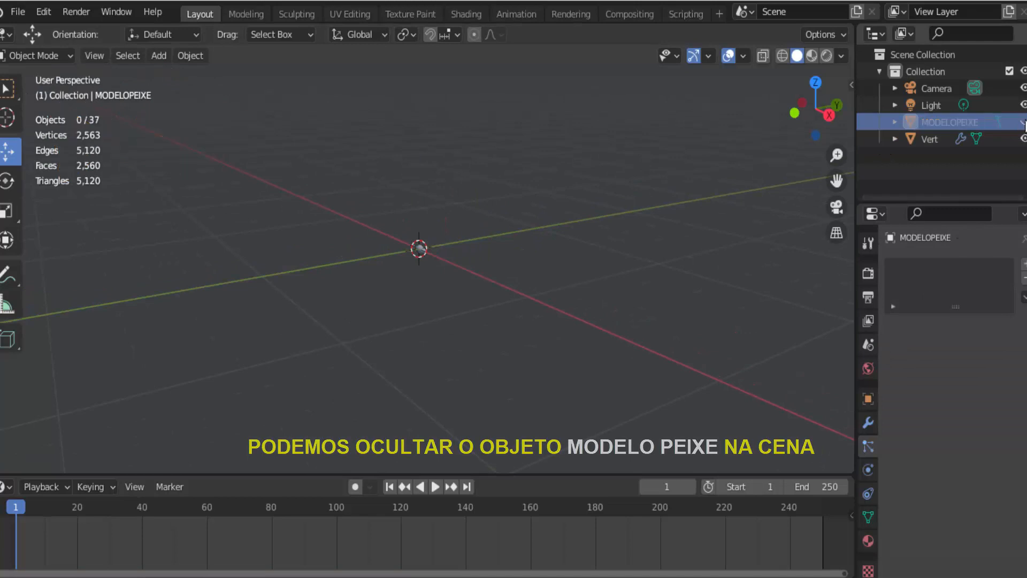
Rename the emitter vertex object Vert as CARDUME
left_click(418, 248)
key("KP_Decimal")
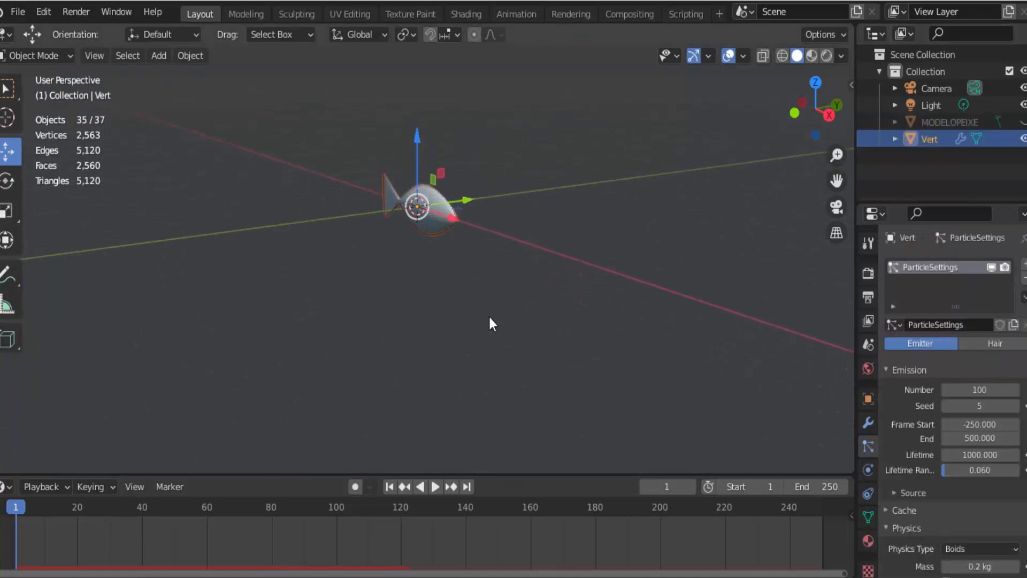
double_click(933, 142)
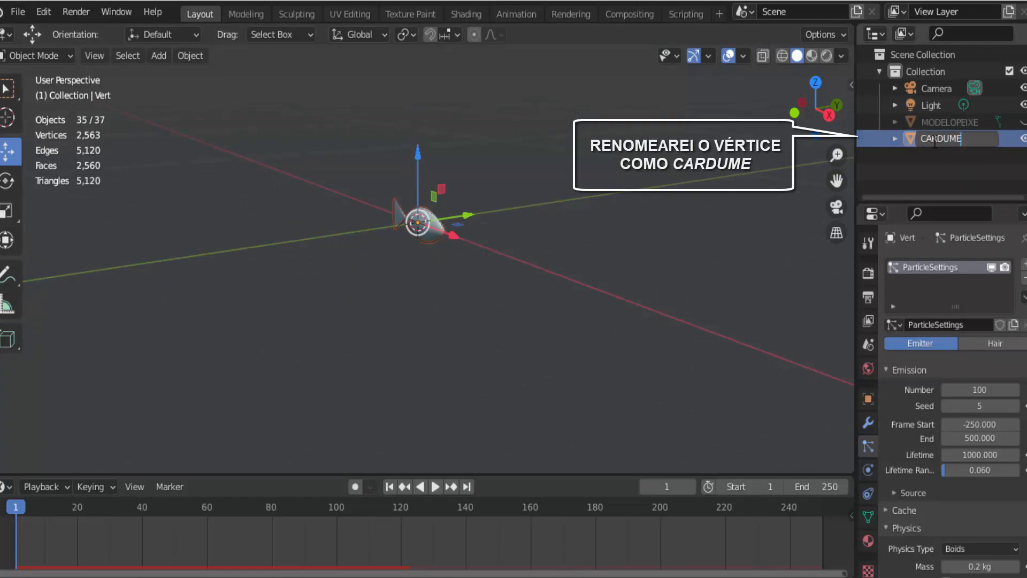
type("CARDUME")
key("Return")
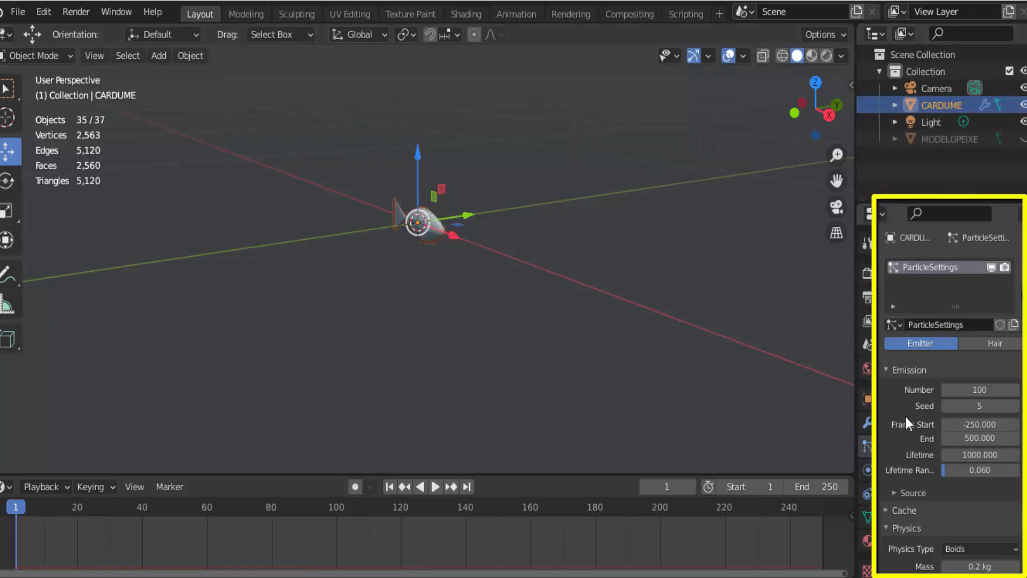
Add an Avoid Collision rule to the boid brain and enable its Boids option
scroll(907, 421, "down", 10)
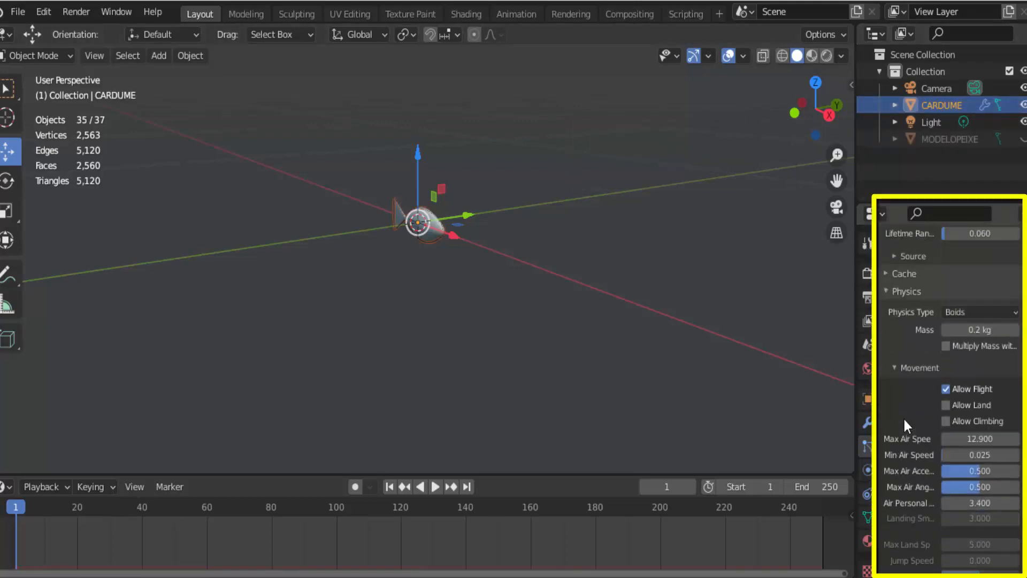
scroll(903, 417, "down", 6)
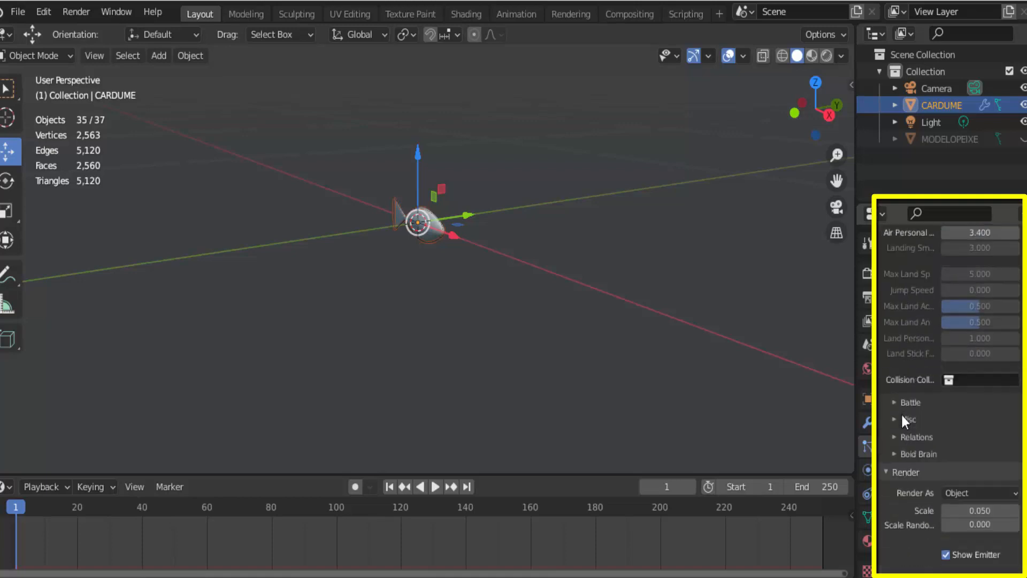
scroll(901, 412, "down", 5)
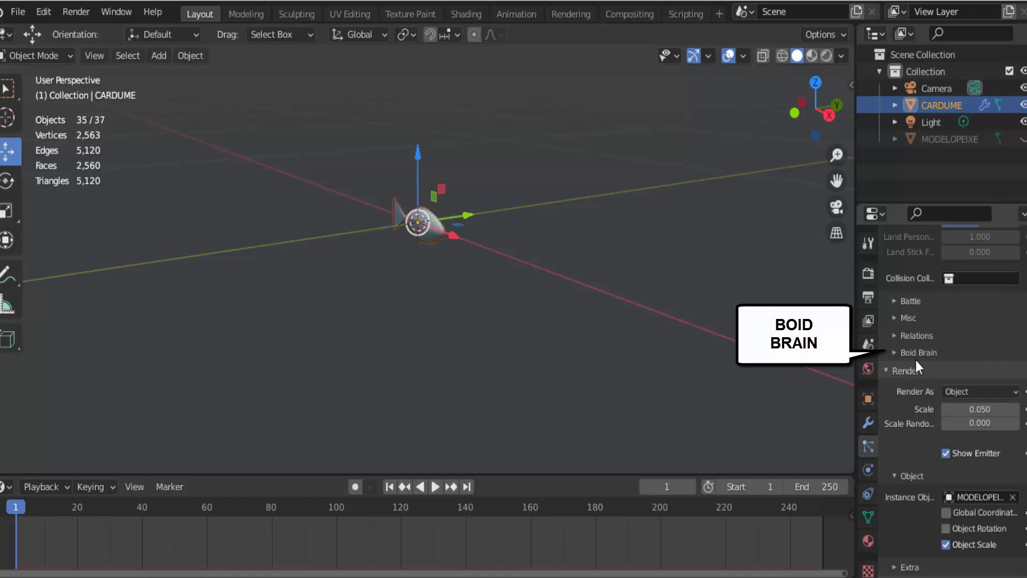
left_click(916, 358)
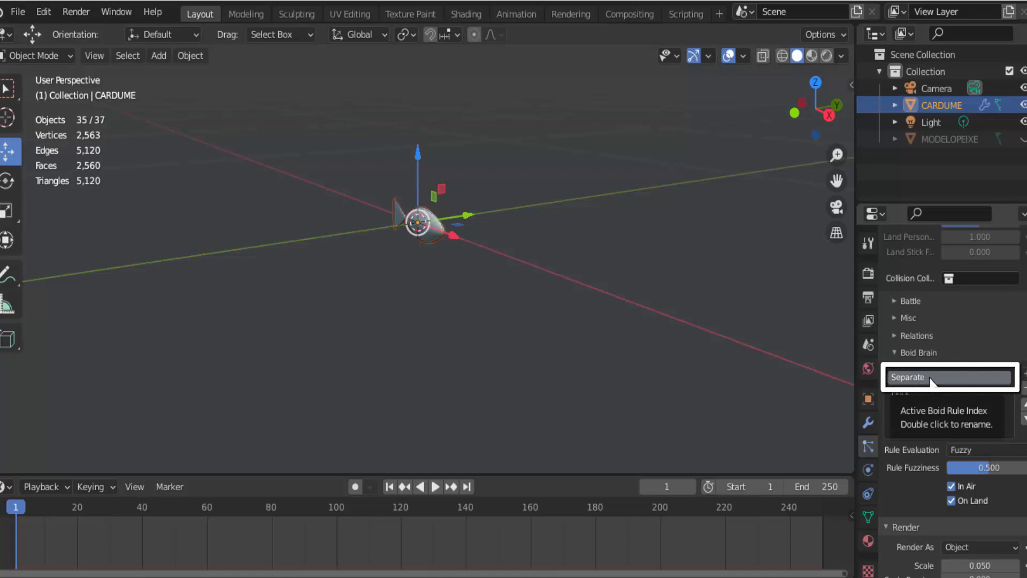
left_click(1024, 373)
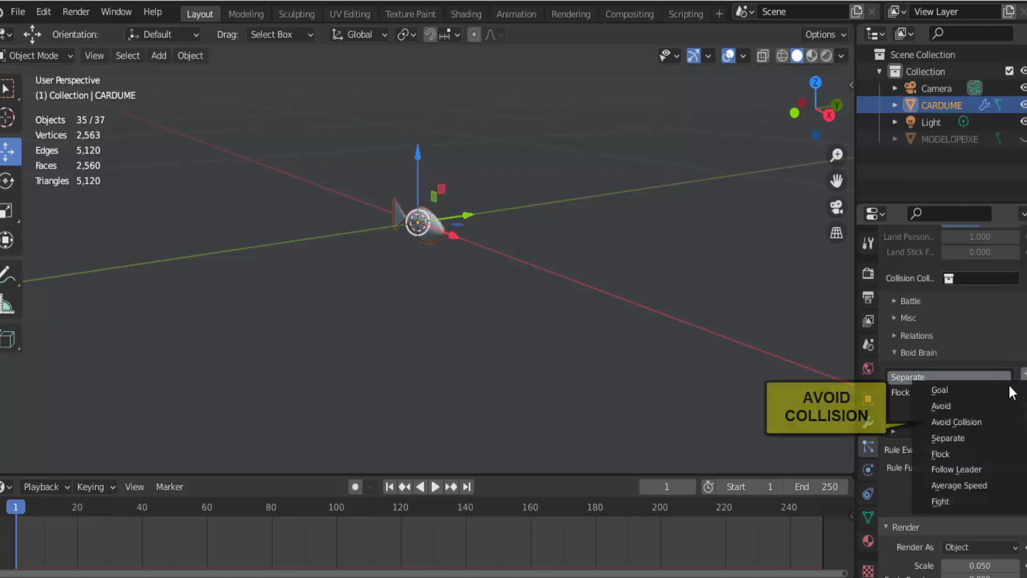
left_click(977, 422)
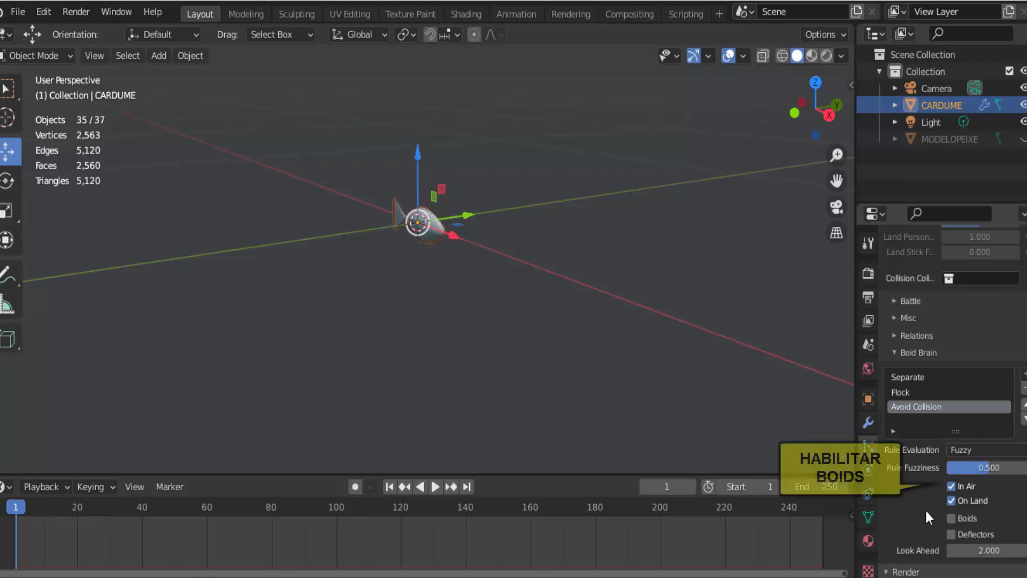
scroll(926, 509, "down", 2)
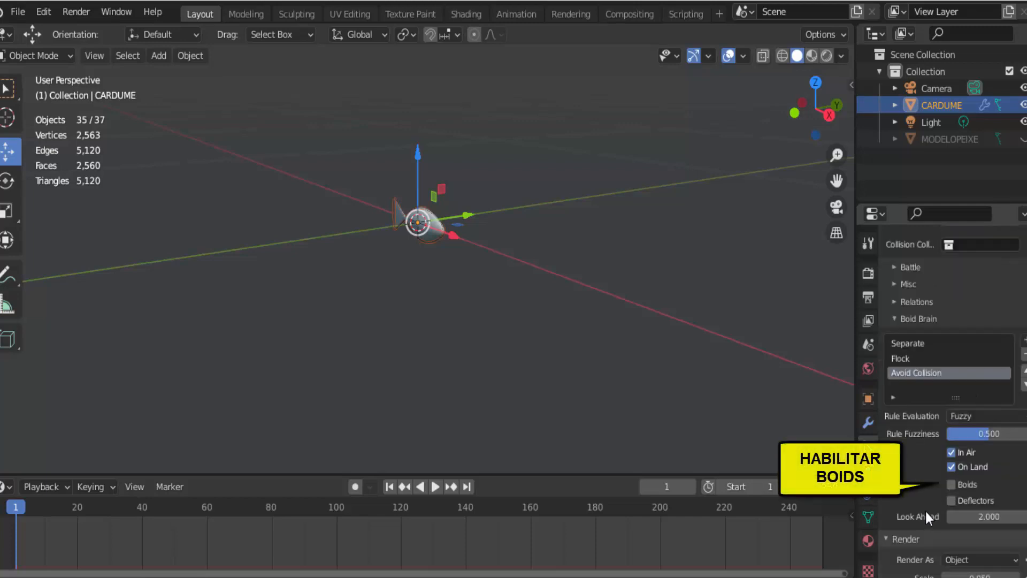
left_click(952, 486)
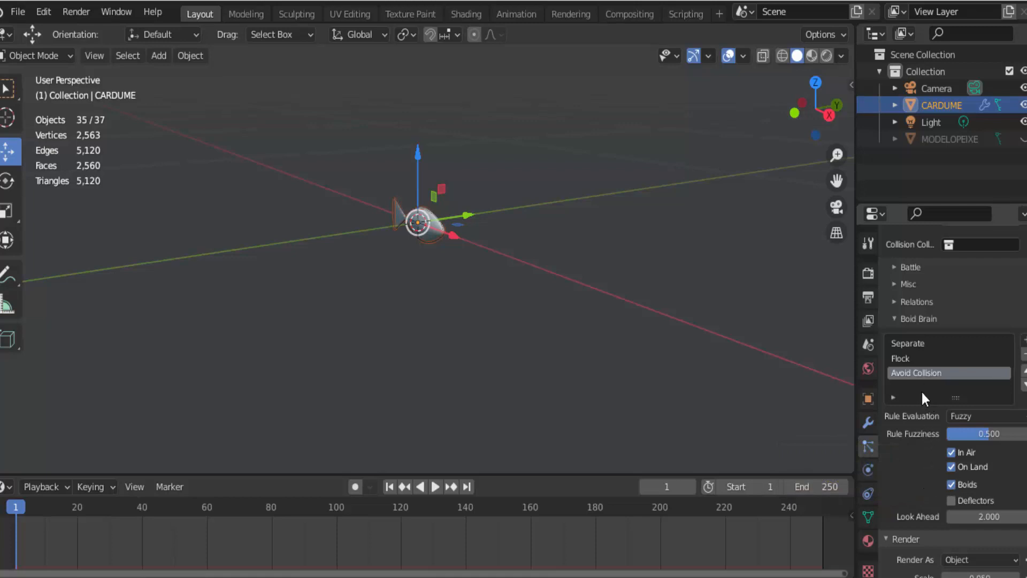
Add a Follow Leader rule to the boid brain of the CARDUME particles
left_click(922, 345)
left_click(1024, 339)
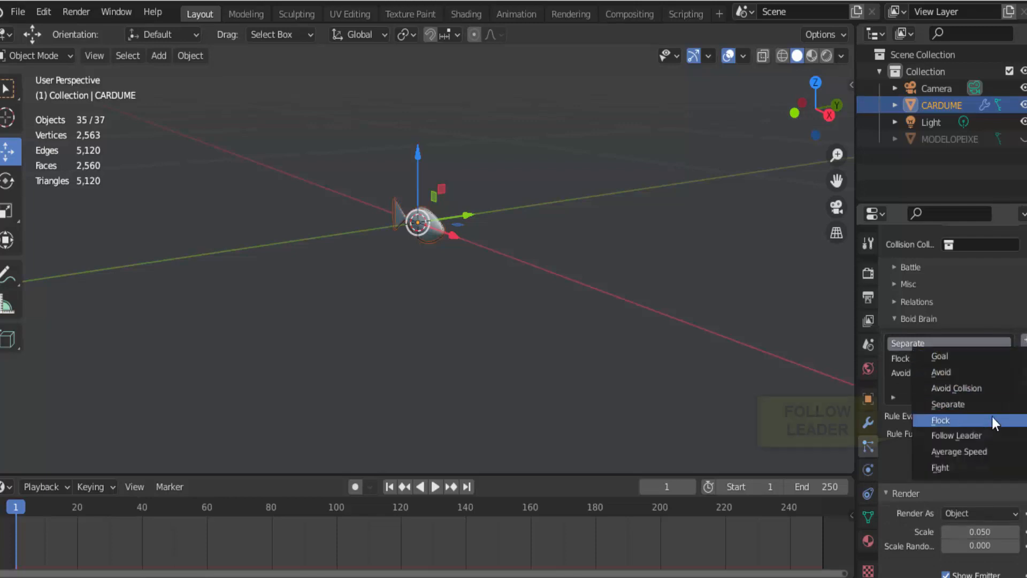
left_click(972, 436)
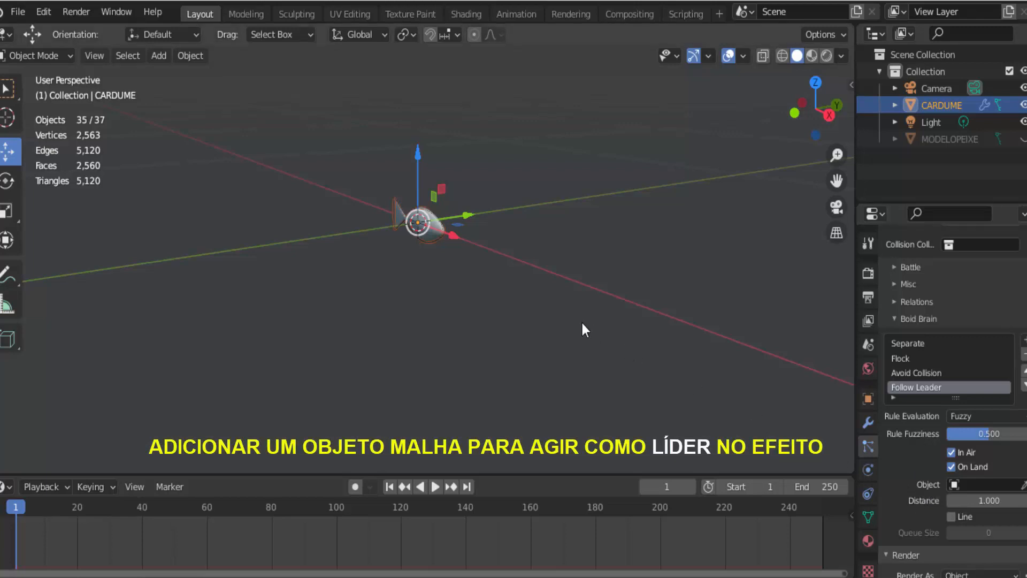
Add a cube mesh at the origin and scale it down uniformly to a tiny block
scroll(583, 322, "down", 2)
scroll(583, 323, "up", 3)
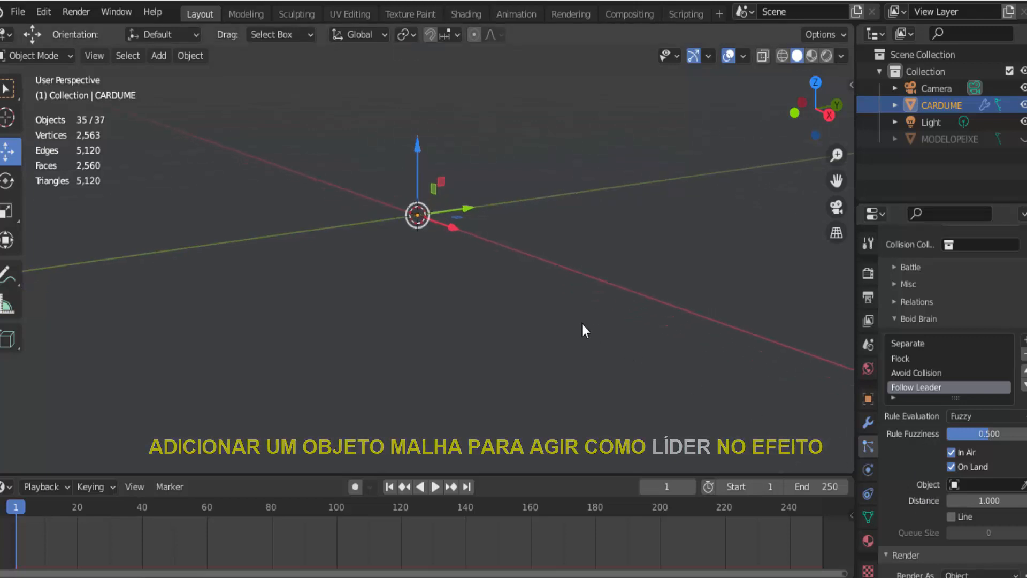
scroll(582, 324, "down", 1)
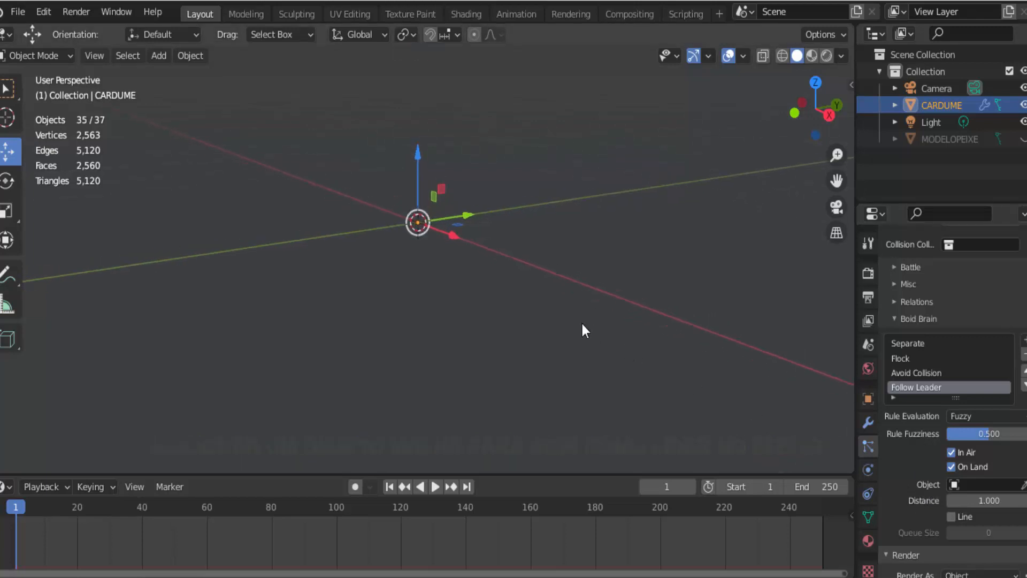
left_click(158, 56)
mouse_move(171, 75)
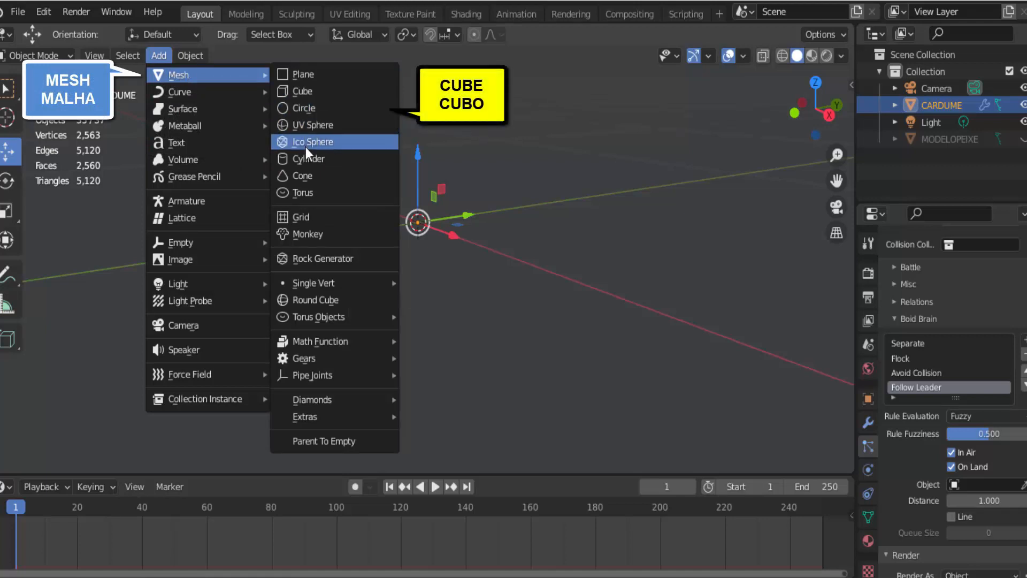
left_click(315, 92)
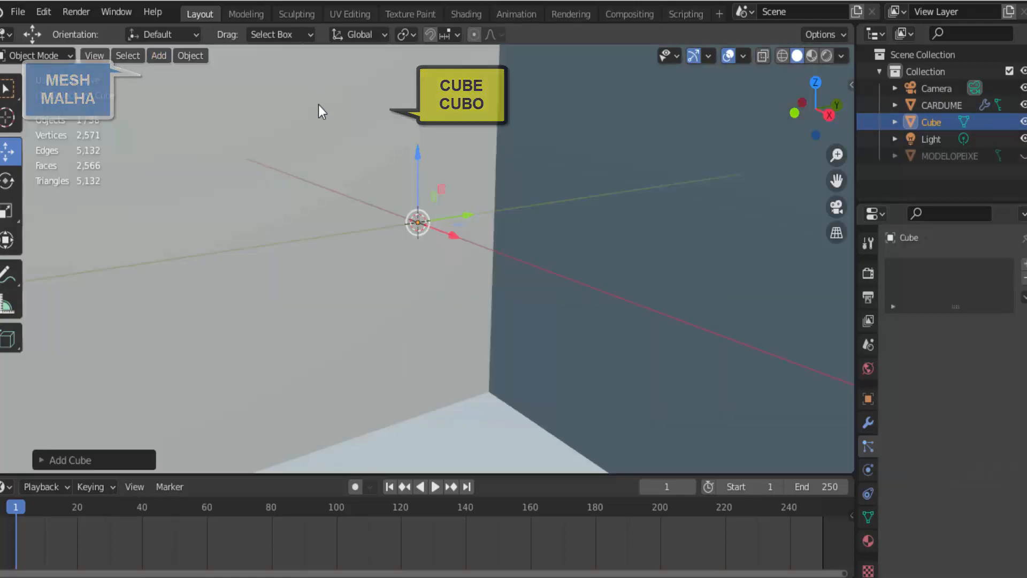
scroll(468, 239, "down", 6)
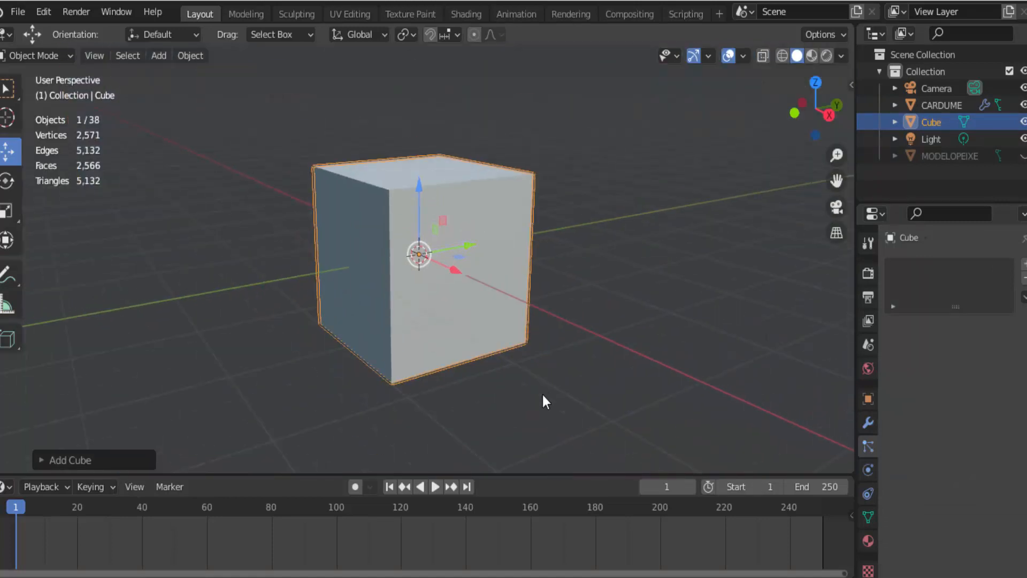
key("s")
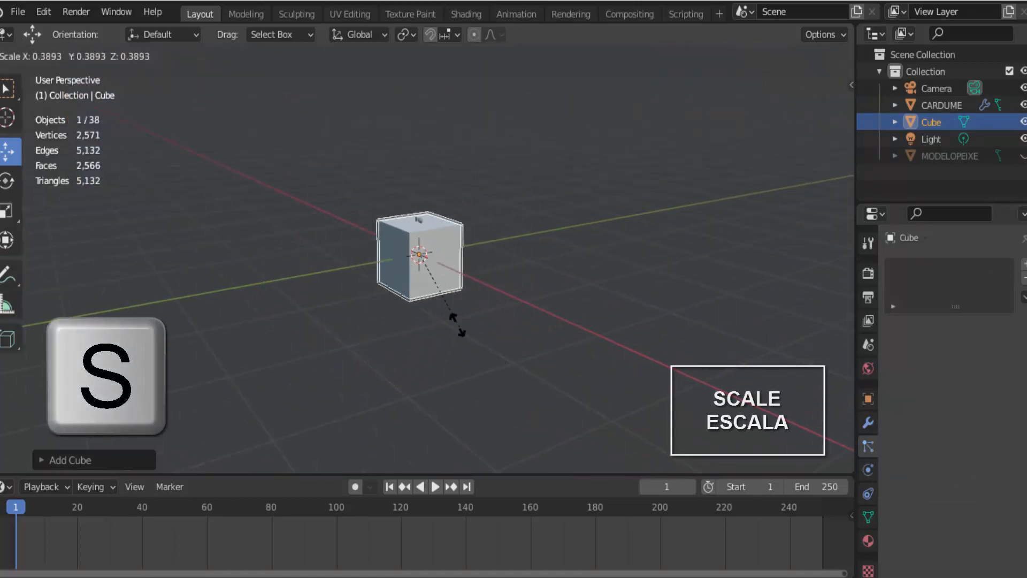
left_click(427, 264)
Move the small cube away from the origin along the positive Y axis and raise it along Z
scroll(476, 286, "up", 4)
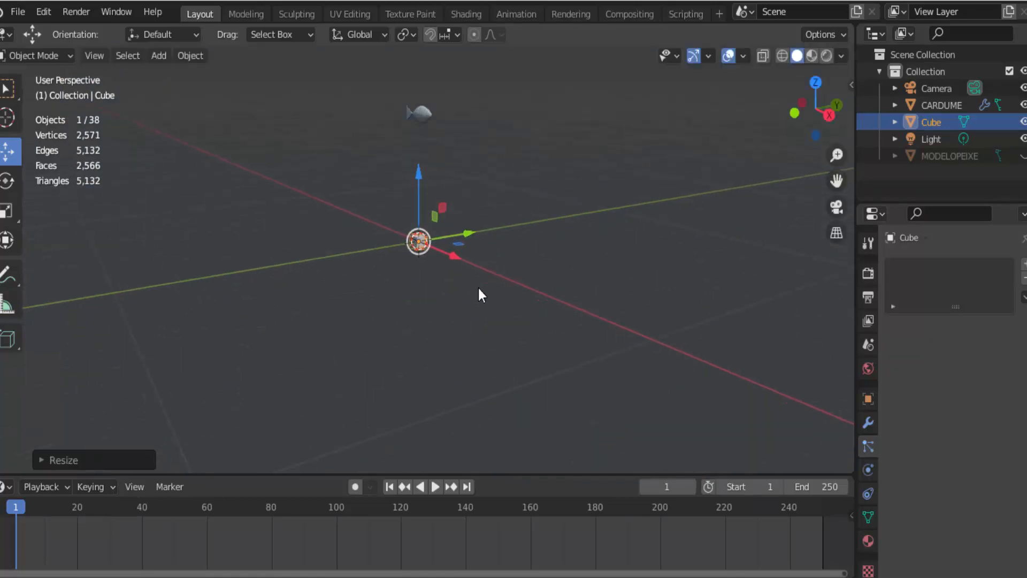
scroll(478, 289, "down", 2)
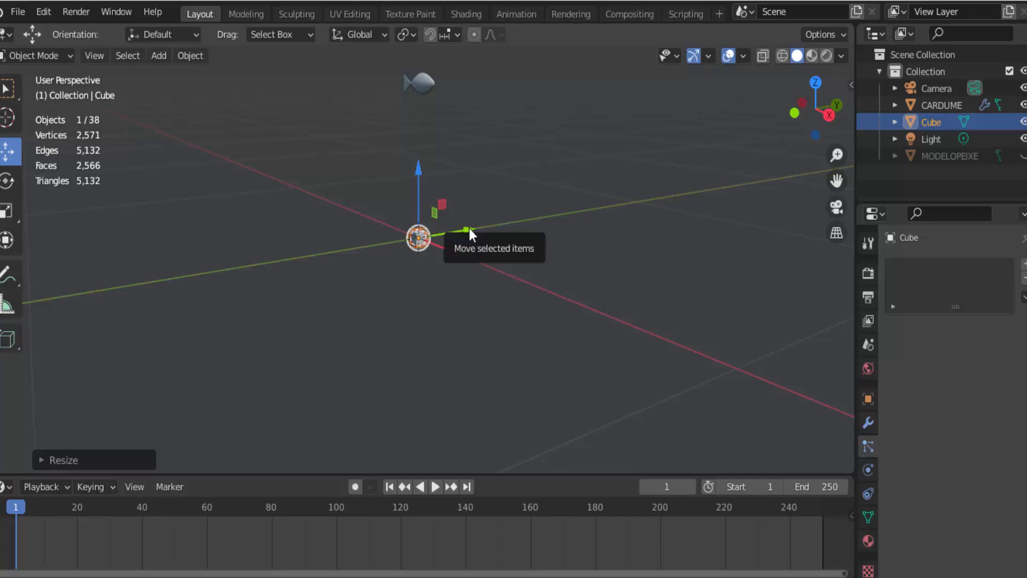
left_click_drag(470, 228, 539, 230)
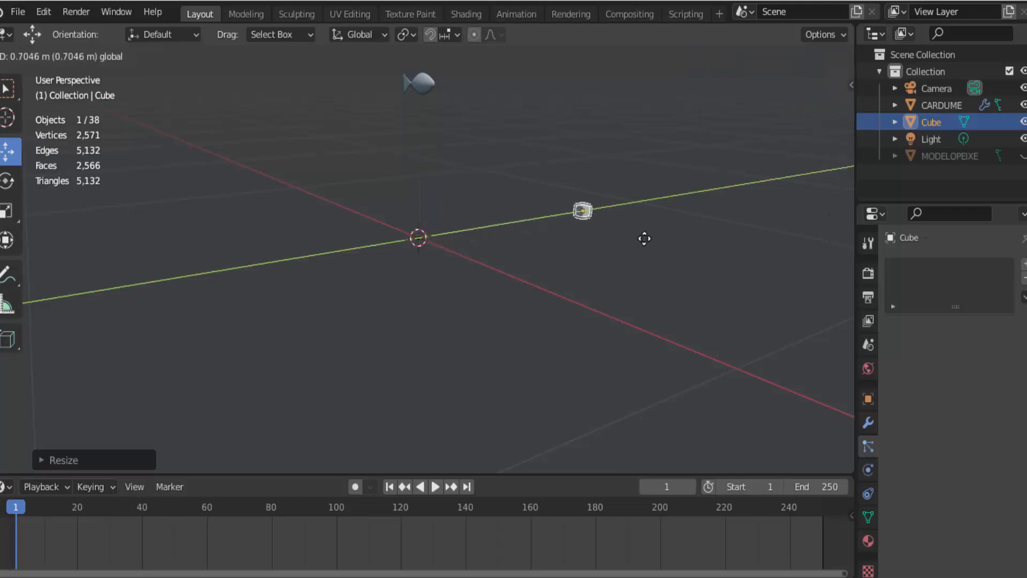
left_click_drag(654, 238, 693, 258)
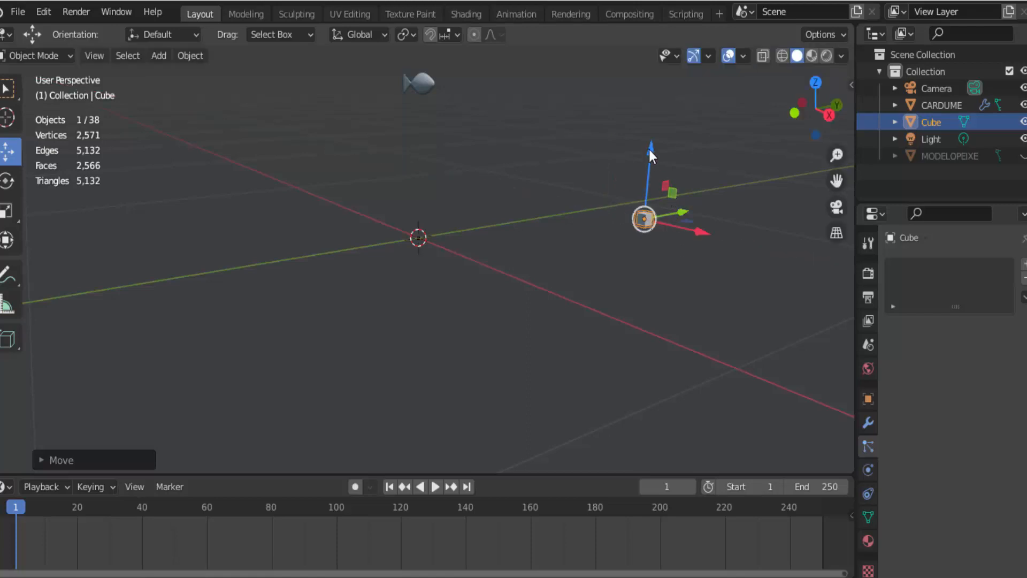
left_click_drag(650, 151, 649, 81)
left_click_drag(660, 436, 660, 436)
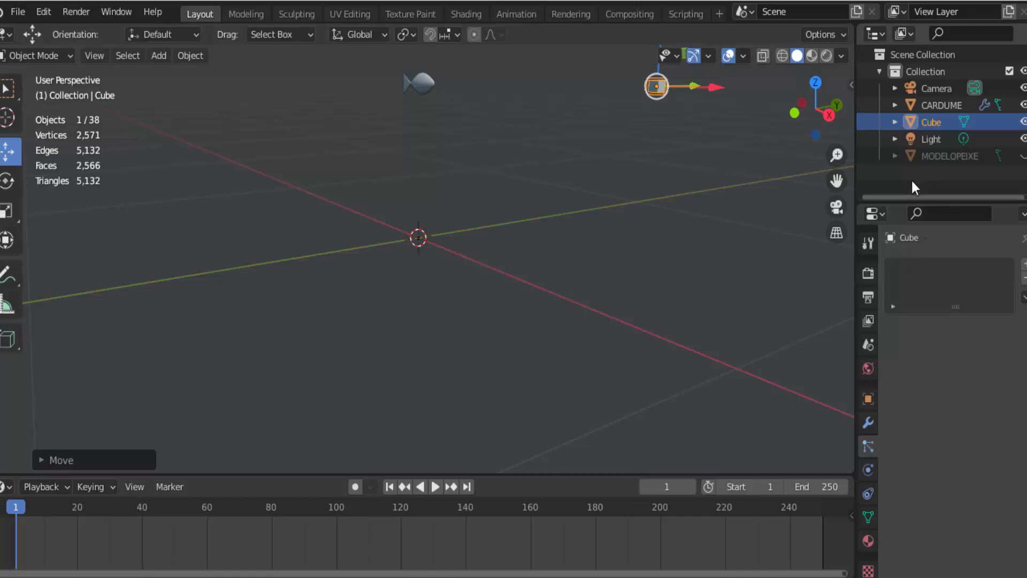
Select the CARDUME object, preview its particle animation, and return to frame 1
left_click(957, 105)
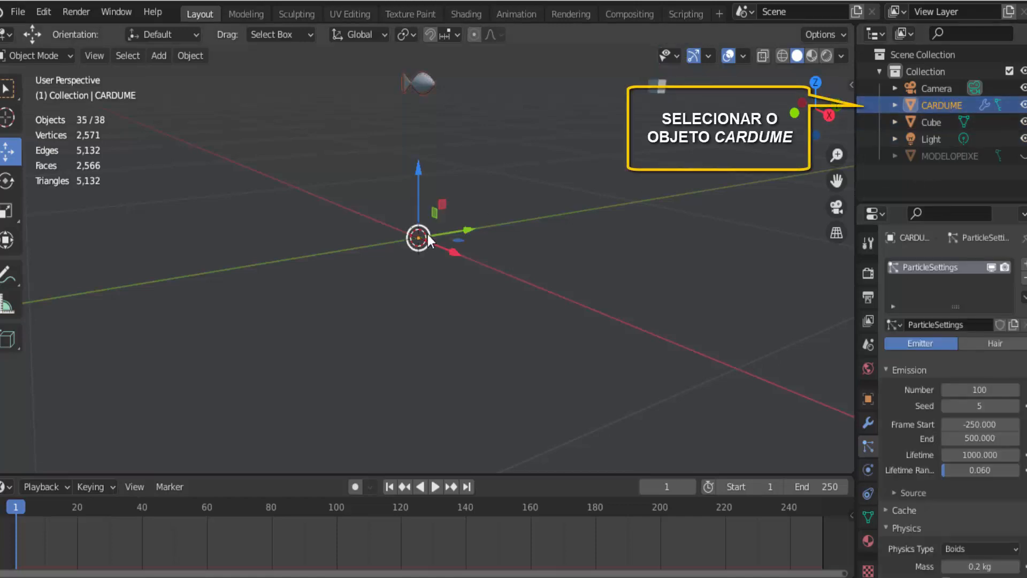
left_click(435, 487)
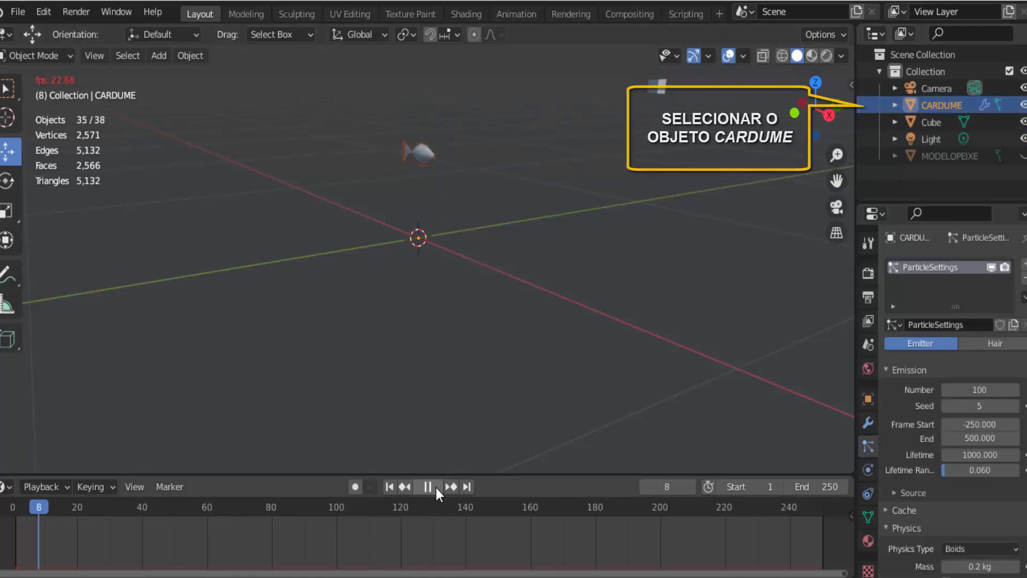
left_click(390, 487)
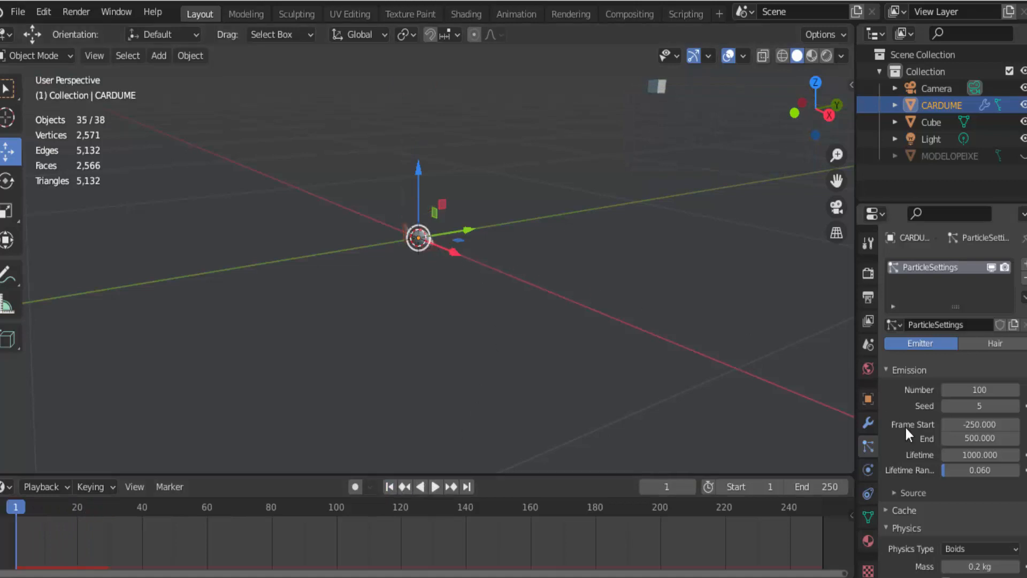
Assign the Cube as the leader object of the CARDUME particles' Follow Leader rule
scroll(904, 428, "down", 10)
scroll(905, 434, "down", 12)
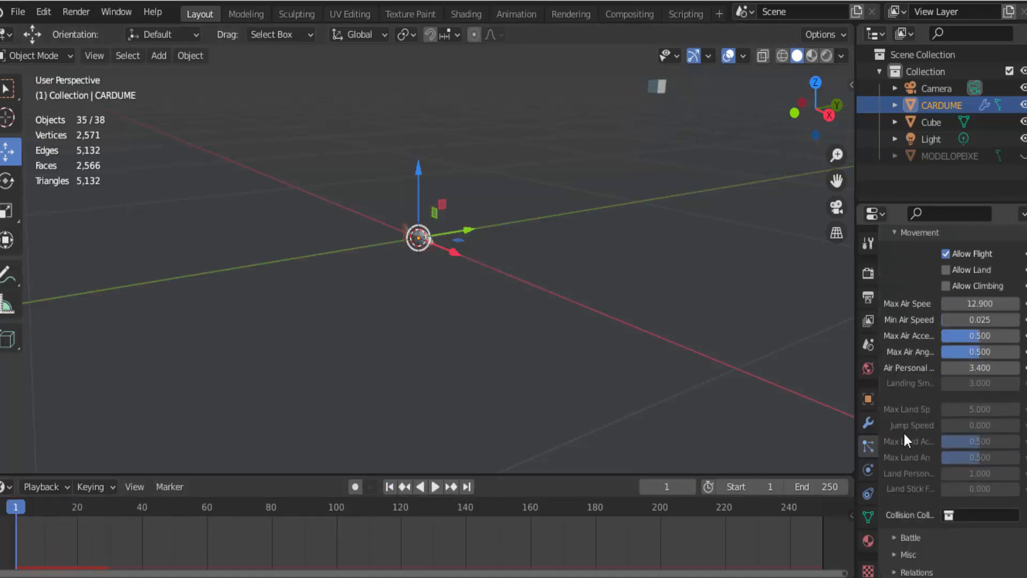
scroll(904, 433, "down", 5)
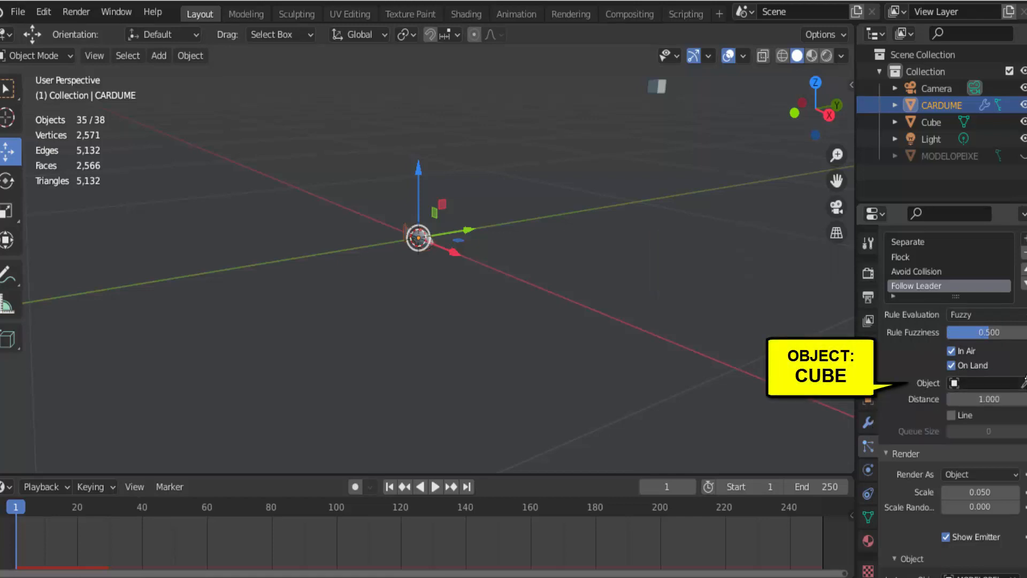
left_click(660, 84)
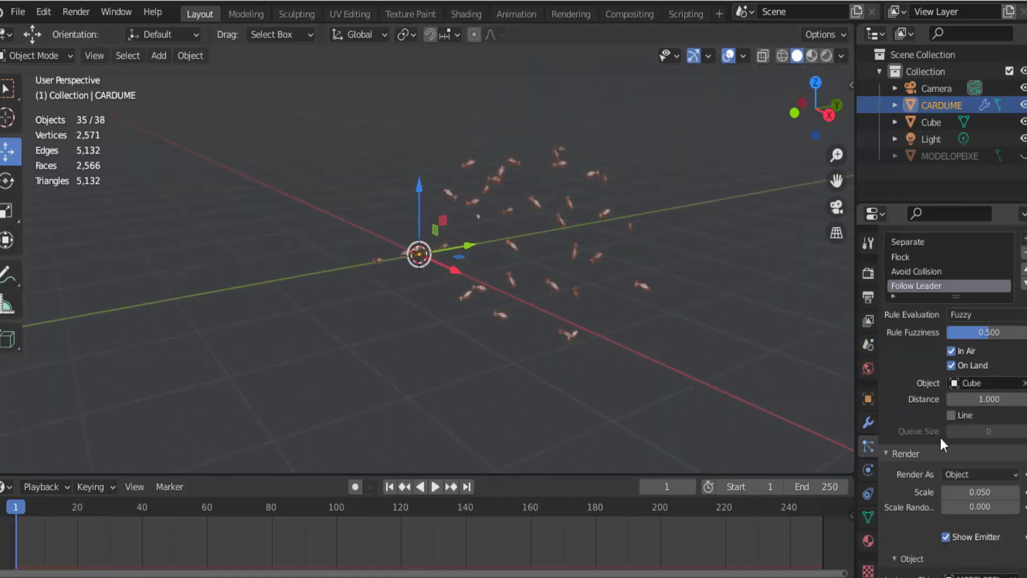
Set the CARDUME particles' render Scale to 0.130 and Scale Randomness to 0.100
scroll(934, 439, "up", 5)
scroll(930, 438, "down", 10)
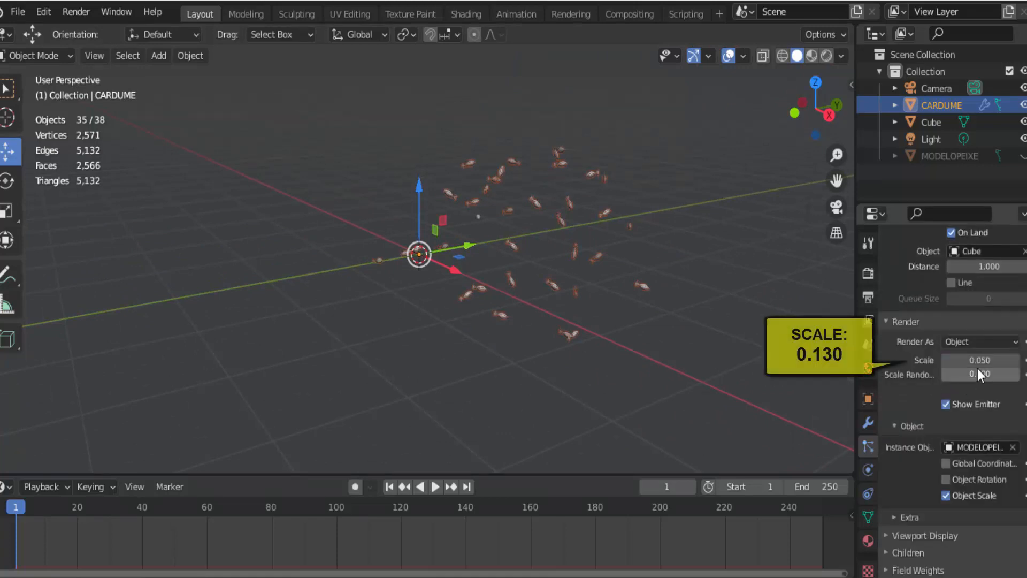
mouse_move(980, 360)
left_mouse_down()
mouse_move(1012, 360)
mouse_move(991, 374)
left_mouse_up()
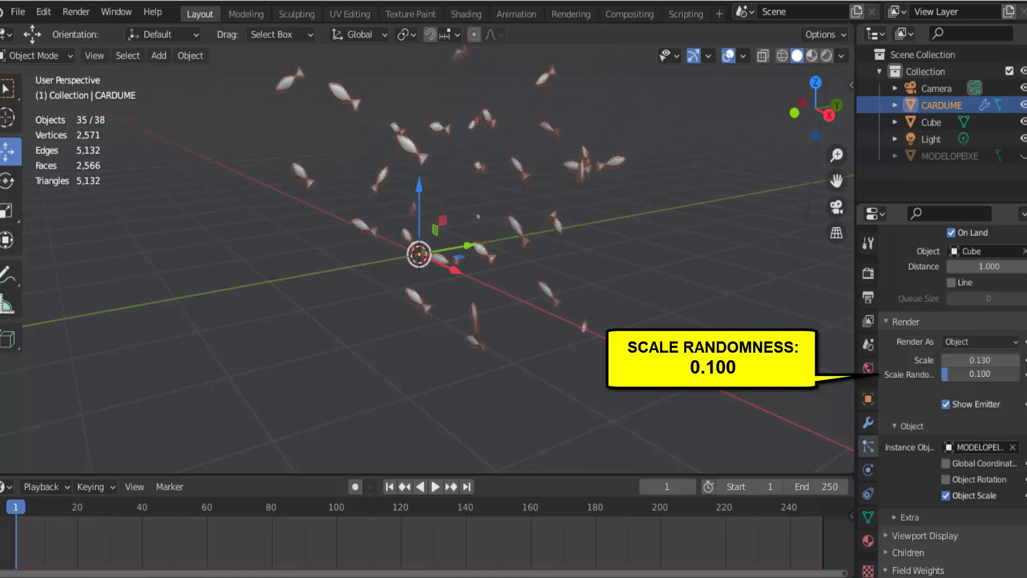
Play the animation and examine the enlarged fish swimming around the cube near the origin
left_click(437, 486)
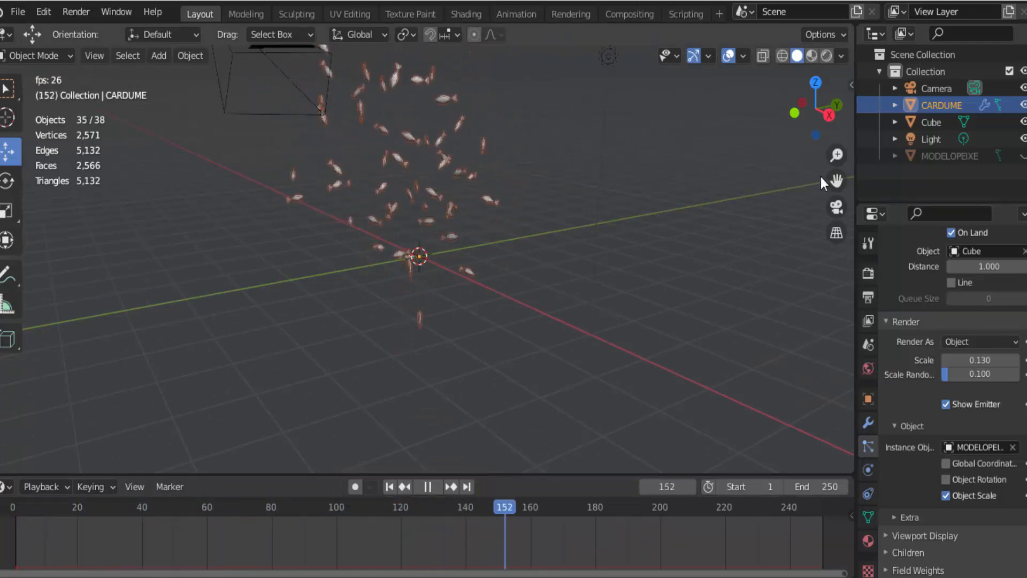
left_click_drag(836, 181, 826, 252)
scroll(692, 235, "up", 3)
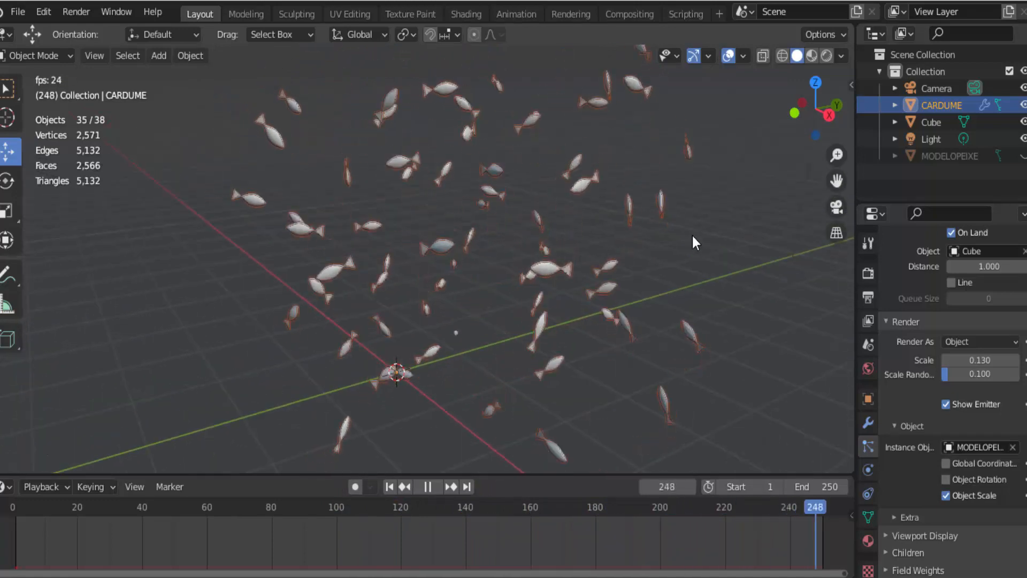
scroll(692, 236, "down", 3)
scroll(693, 236, "up", 3)
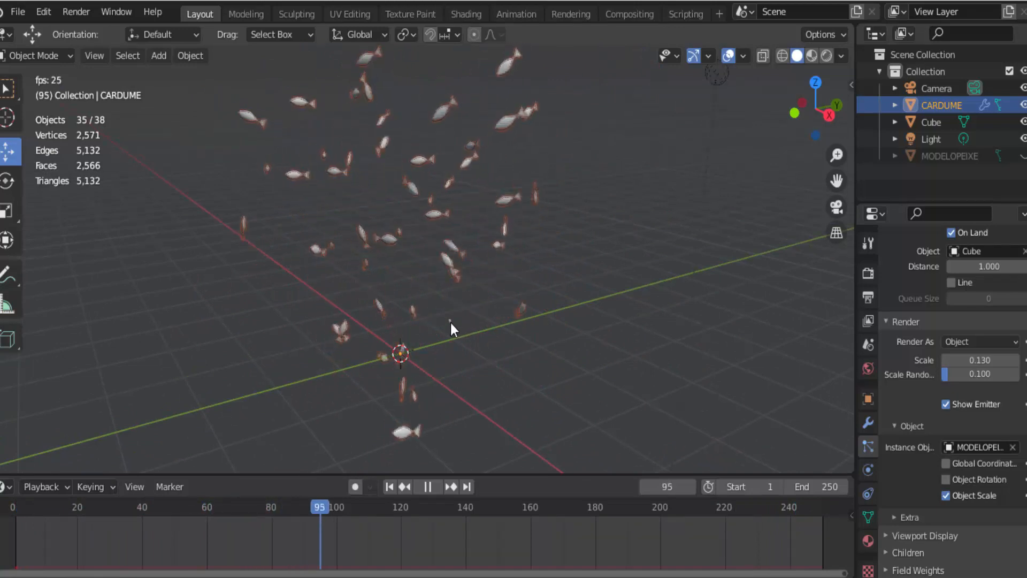
Select the small leader Cube and scale it up uniformly by about 7.6 times
left_click(451, 322)
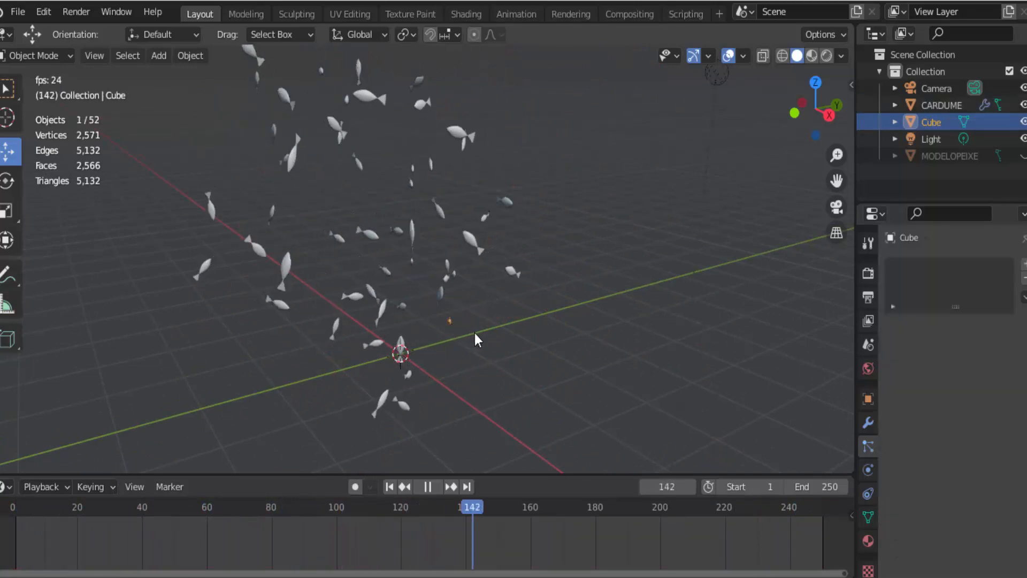
key("s")
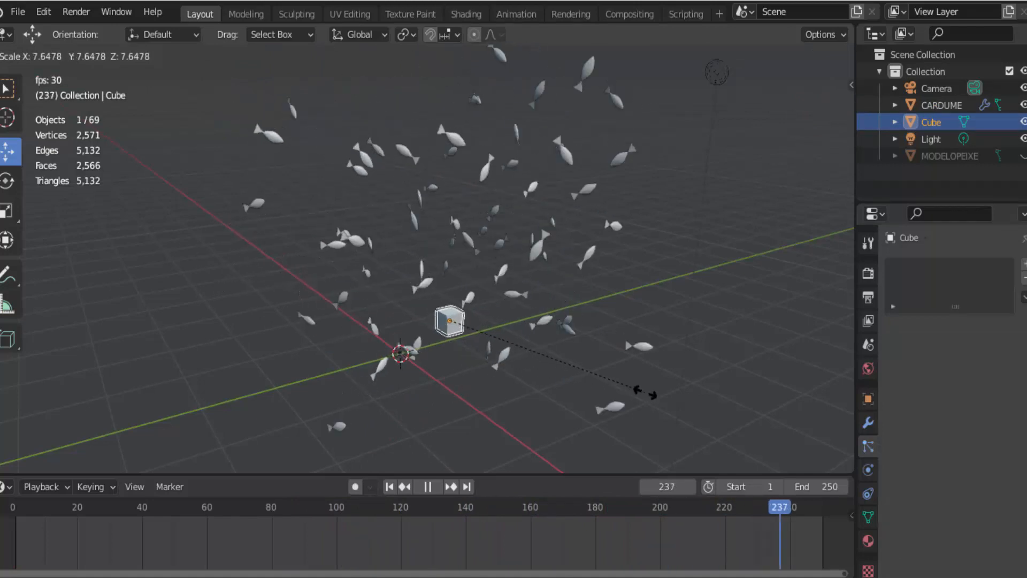
left_click(583, 377)
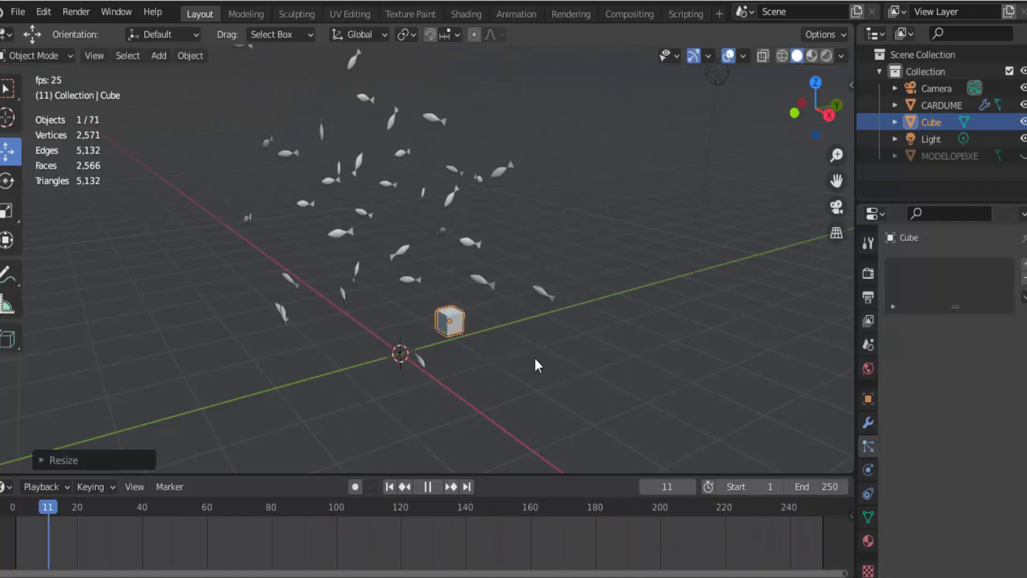
Move the Cube freely around the scene during playback and place it across the origin, on the negative Y side
left_click(455, 322)
left_click(455, 323)
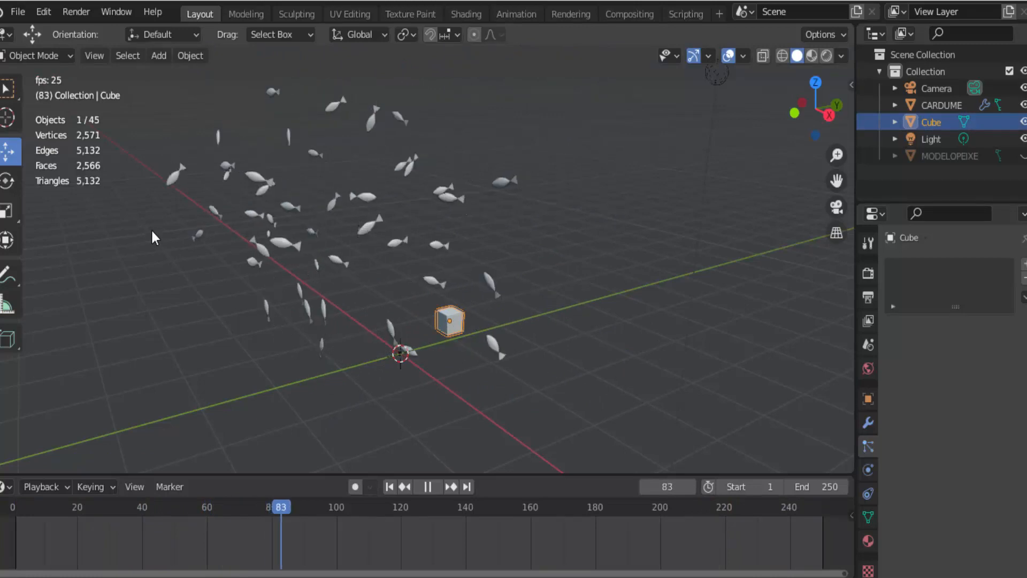
key("g")
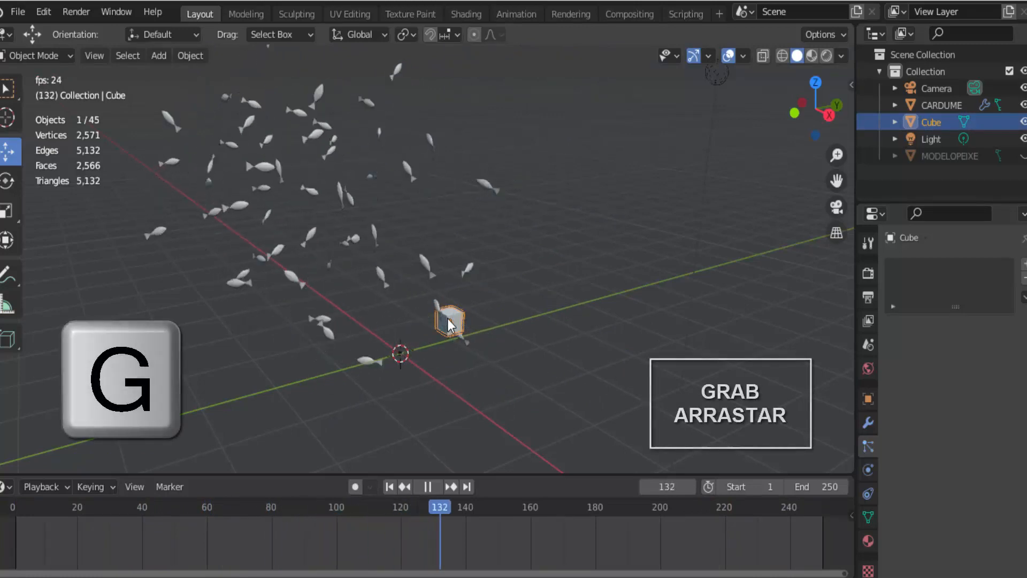
key("g")
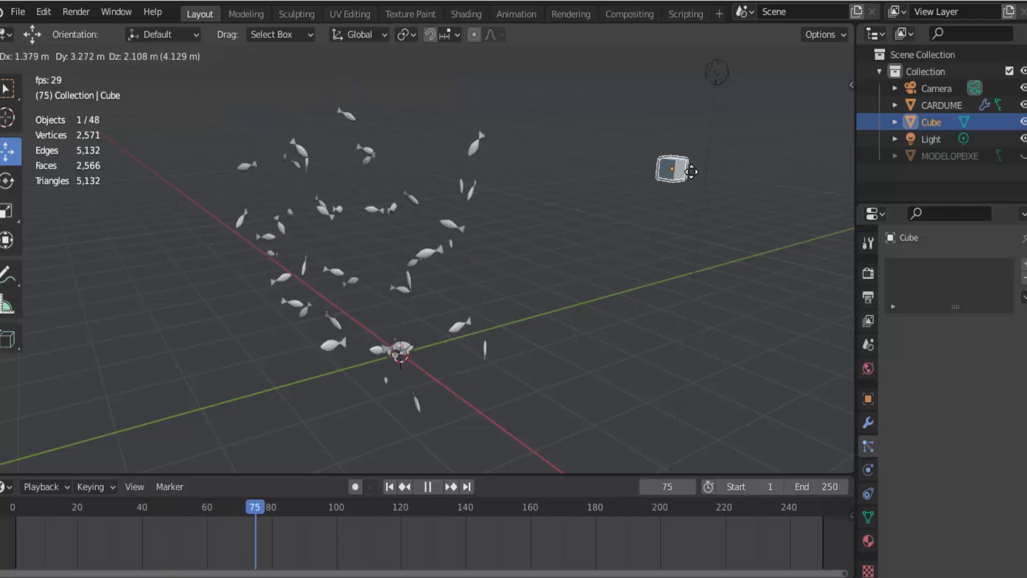
left_click_drag(778, 157, 207, 272)
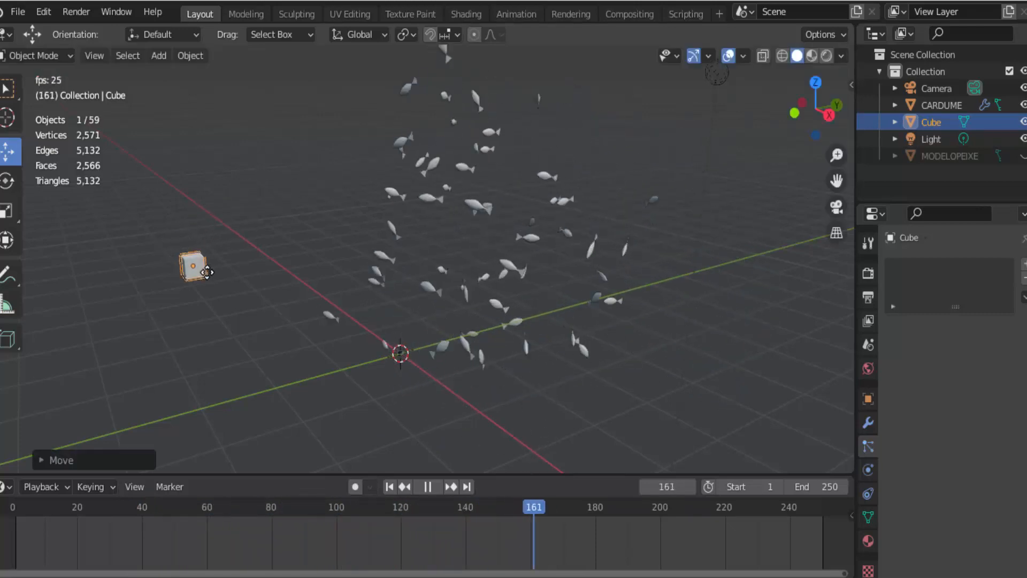
scroll(477, 275, "down", 2)
scroll(477, 276, "up", 1)
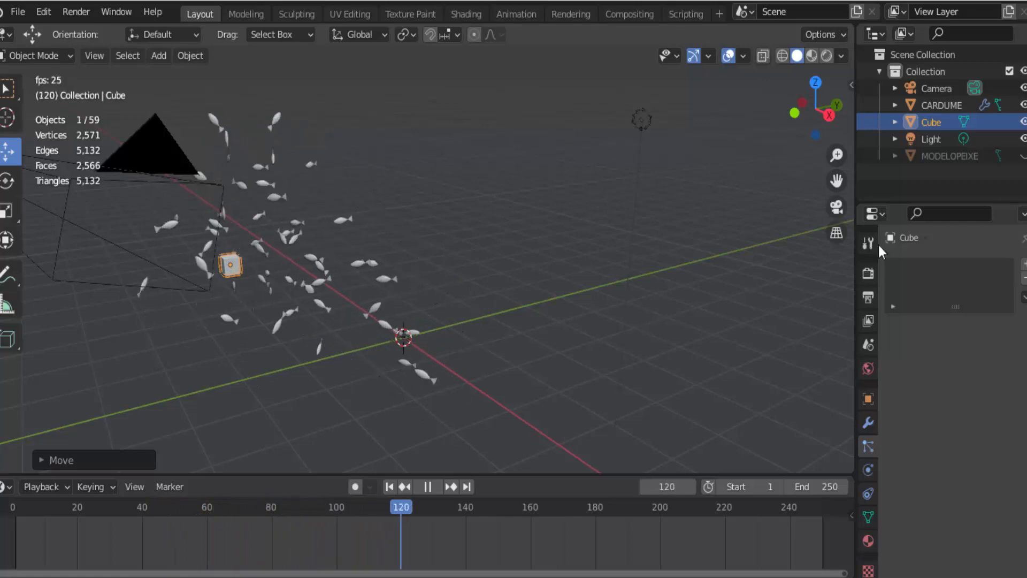
Set the CARDUME particles' Boids Max Air Speed to 20.100, Max Air Angular Velocity to 0.308 and Air Personal Space to 2.700
left_click(938, 106)
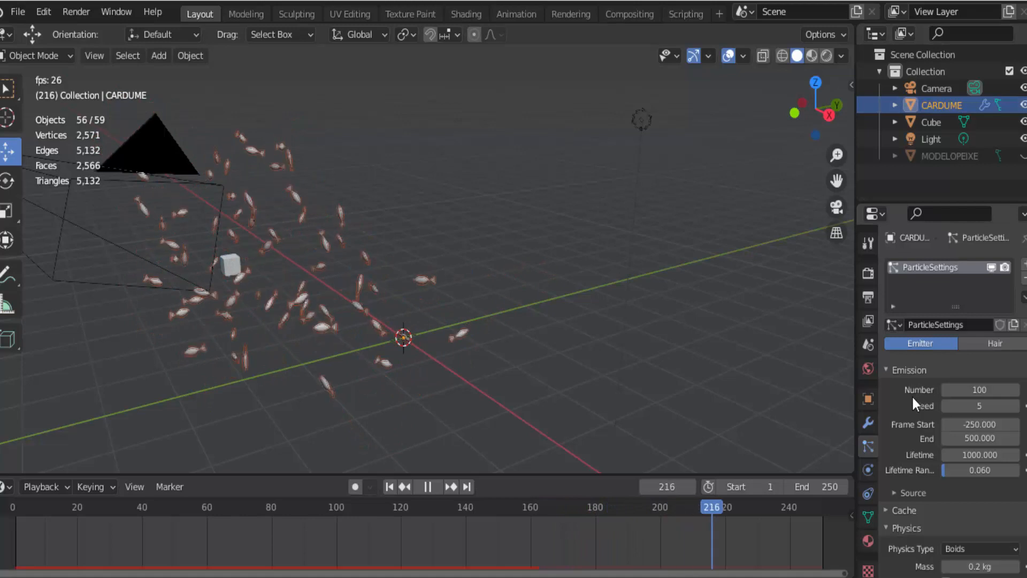
scroll(912, 396, "down", 3)
scroll(910, 400, "down", 9)
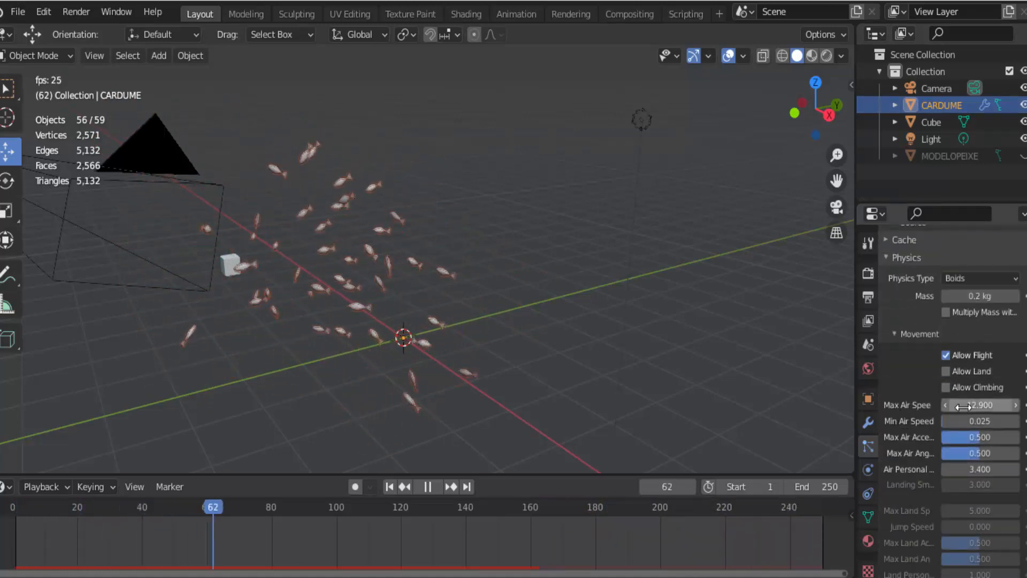
left_click_drag(980, 405, 1007, 405)
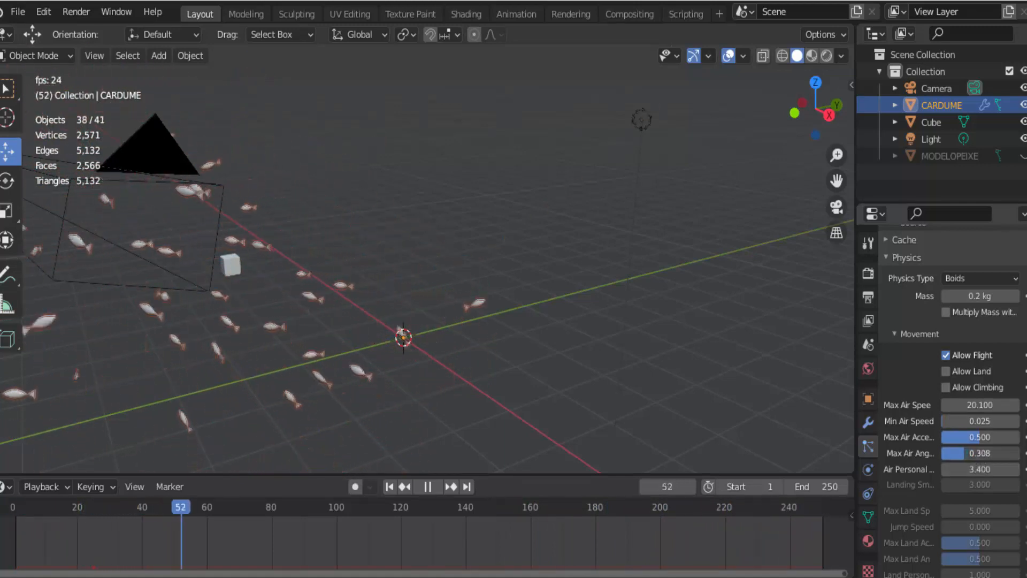
scroll(617, 299, "down", 3)
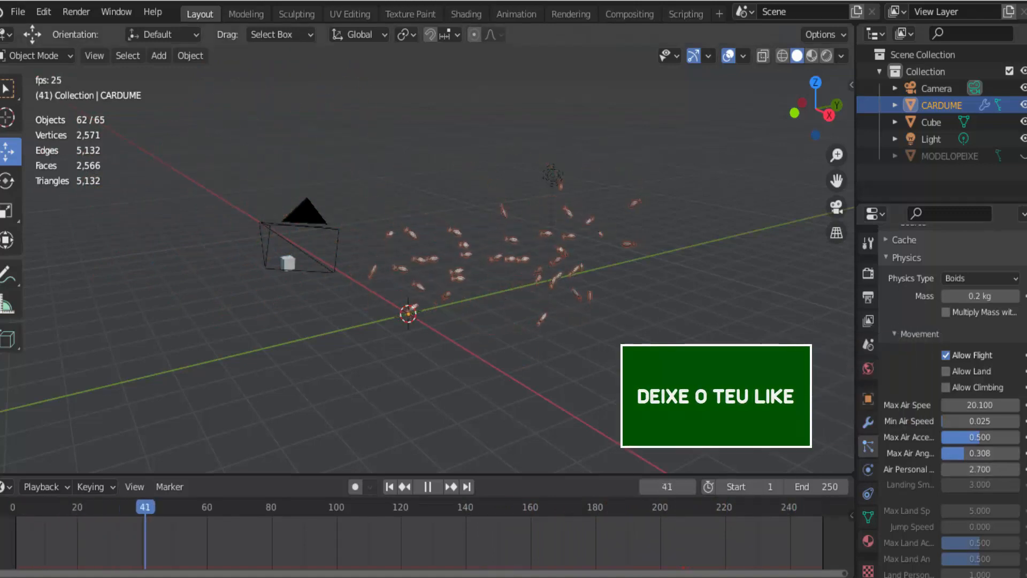
scroll(427, 259, "up", 3)
scroll(427, 259, "down", 2)
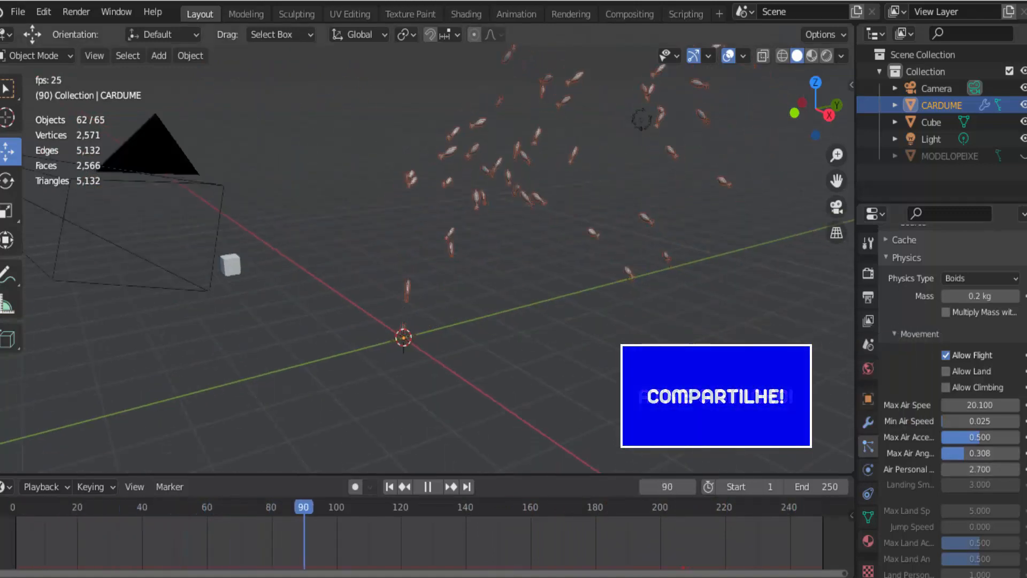
scroll(427, 260, "down", 1)
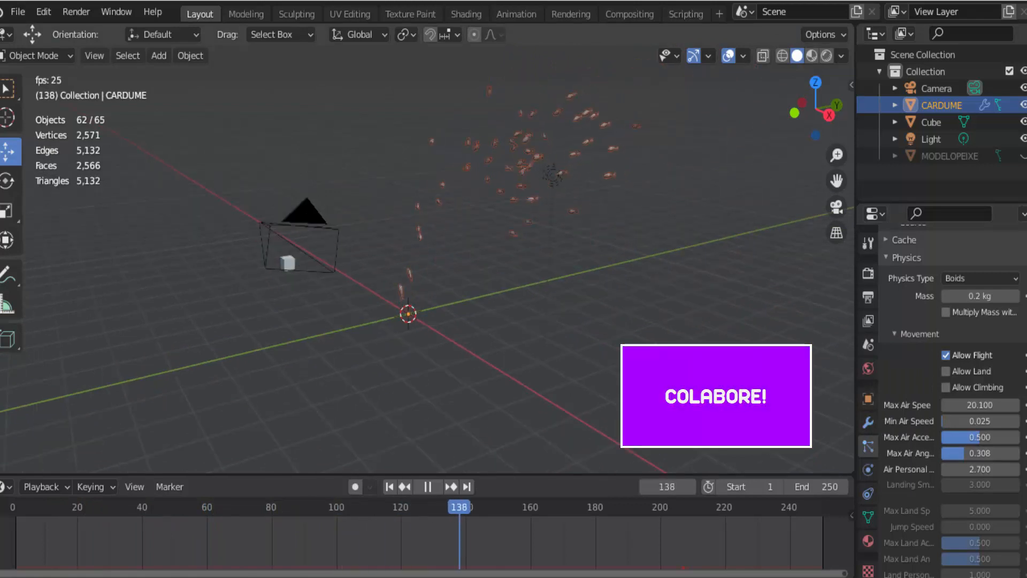